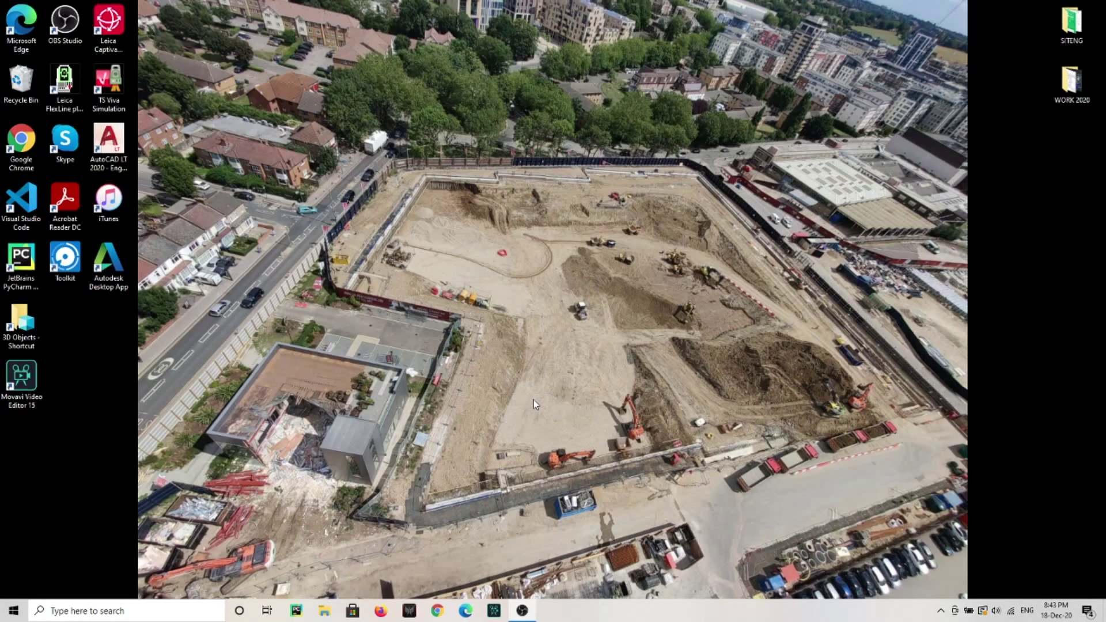
- Open Chrome, go to asite.com and log in to the Adoddle dashboard
left_click(437, 611)
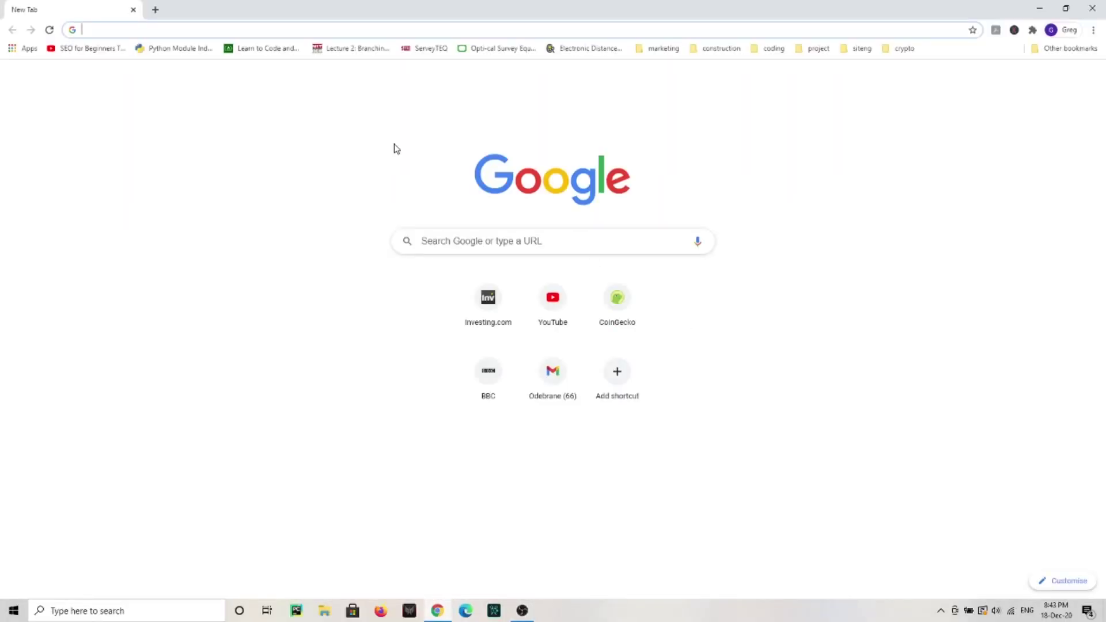
left_click(247, 28)
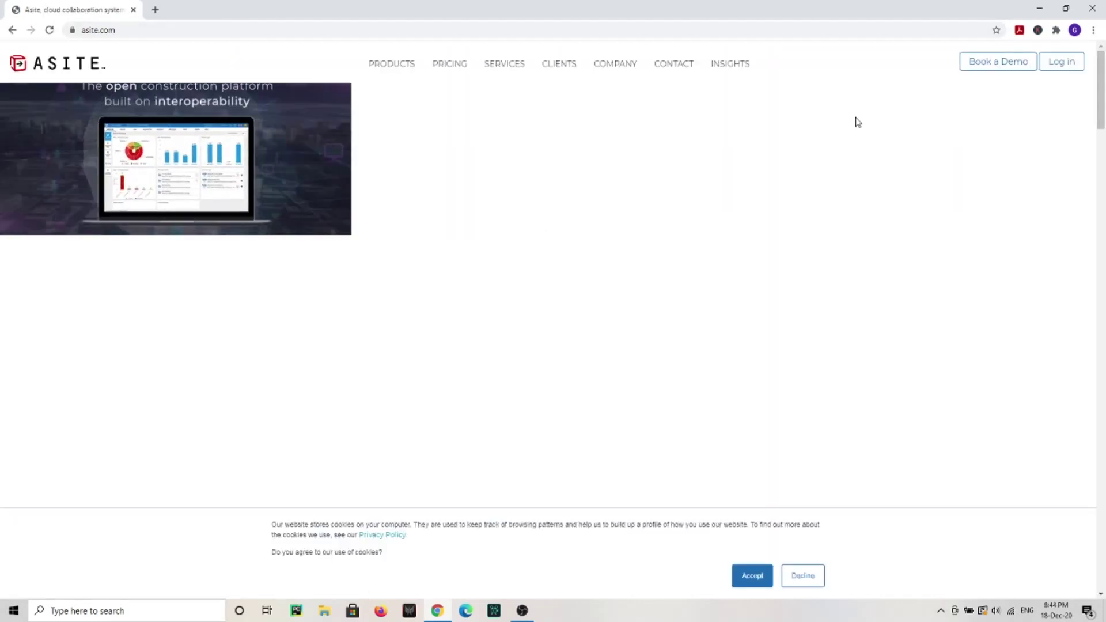
left_click(1053, 67)
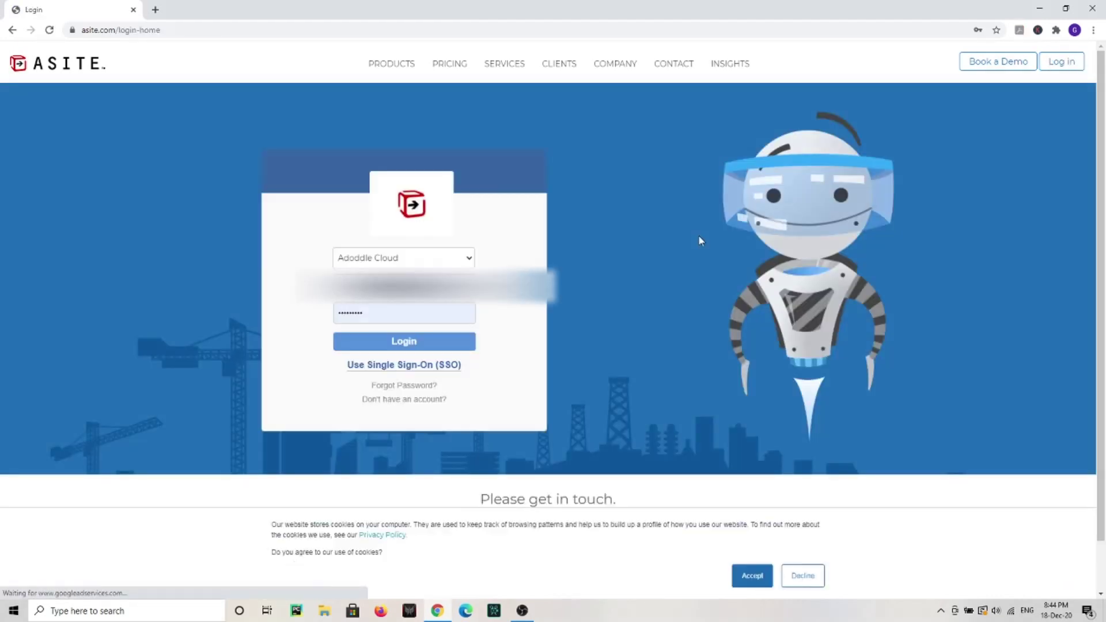
left_click(409, 343)
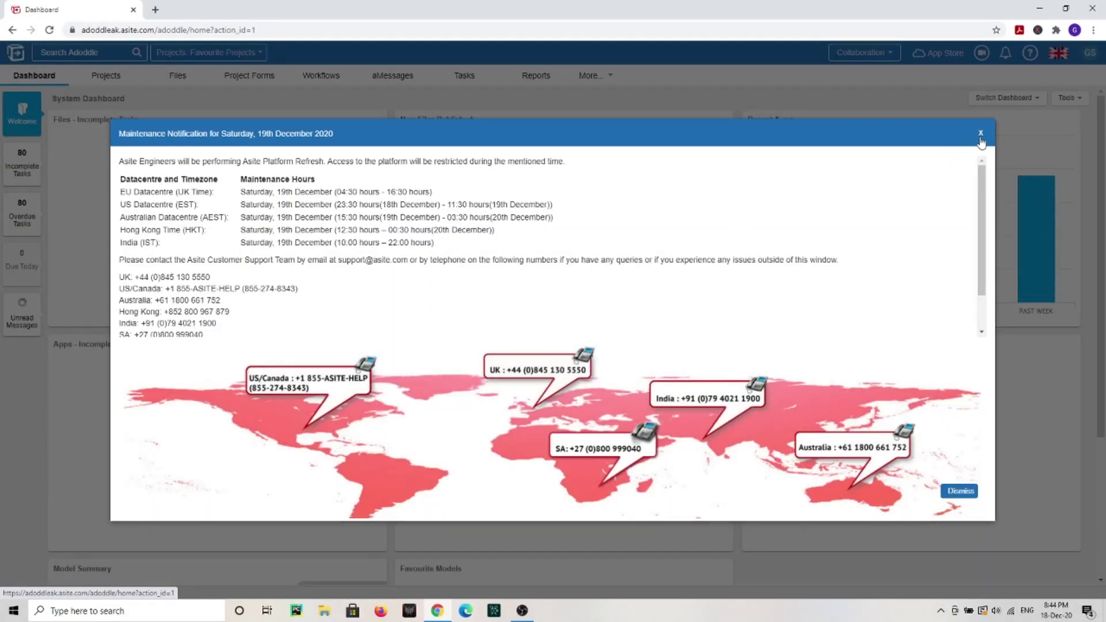
- Close the maintenance notification and go to the project Files area
left_click(980, 134)
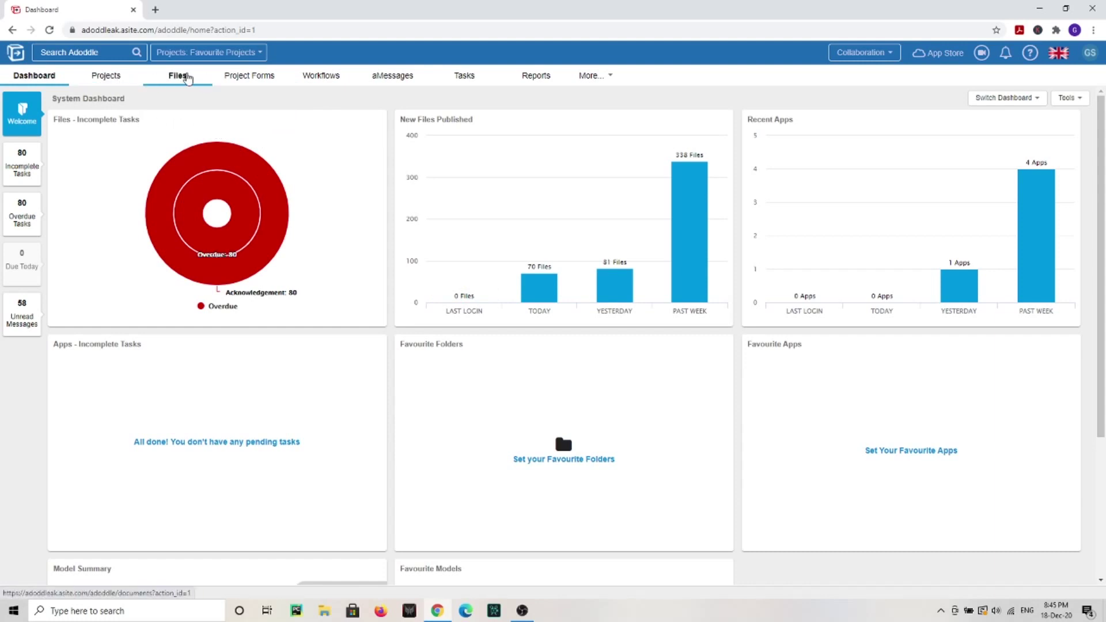
left_click(178, 78)
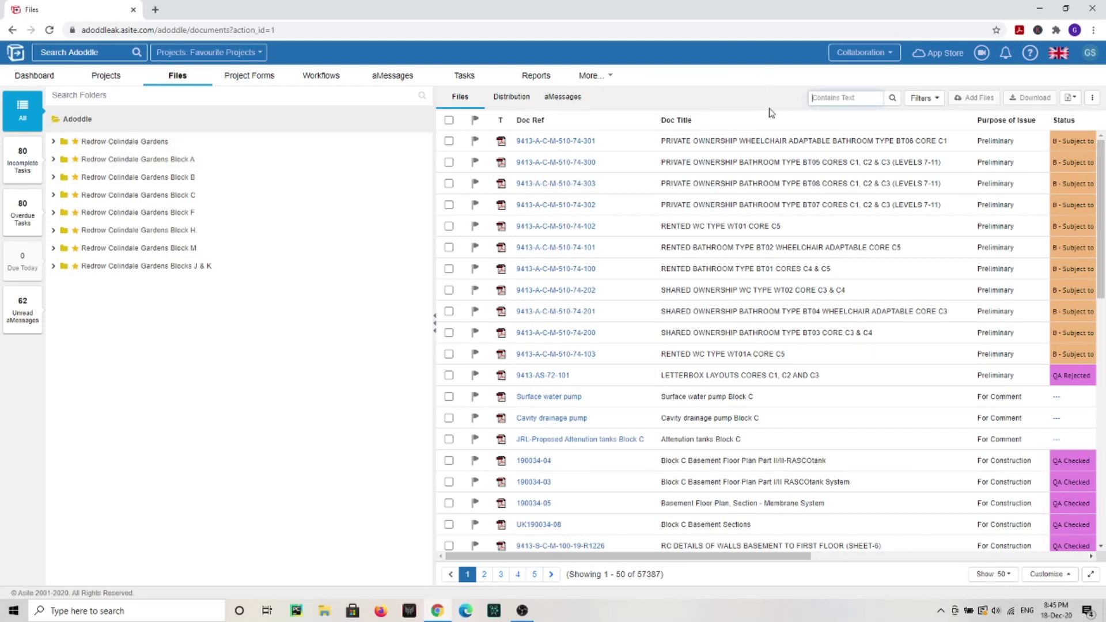
type("setting out")
- Run the 'setting out' text search on the document register
key("Return")
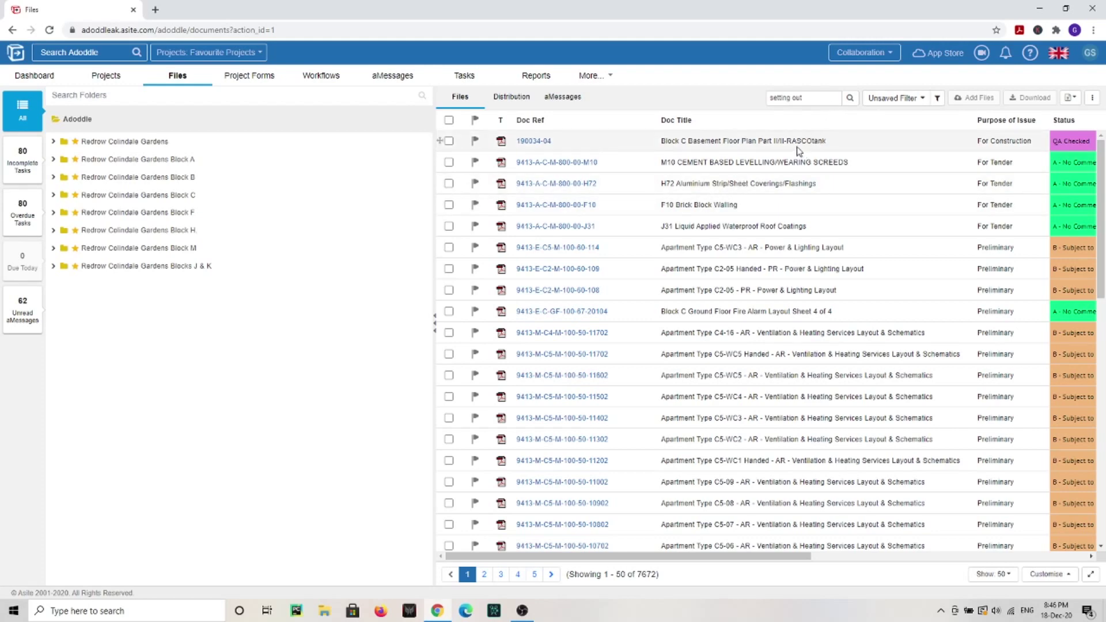
scroll(806, 308, "down", 1)
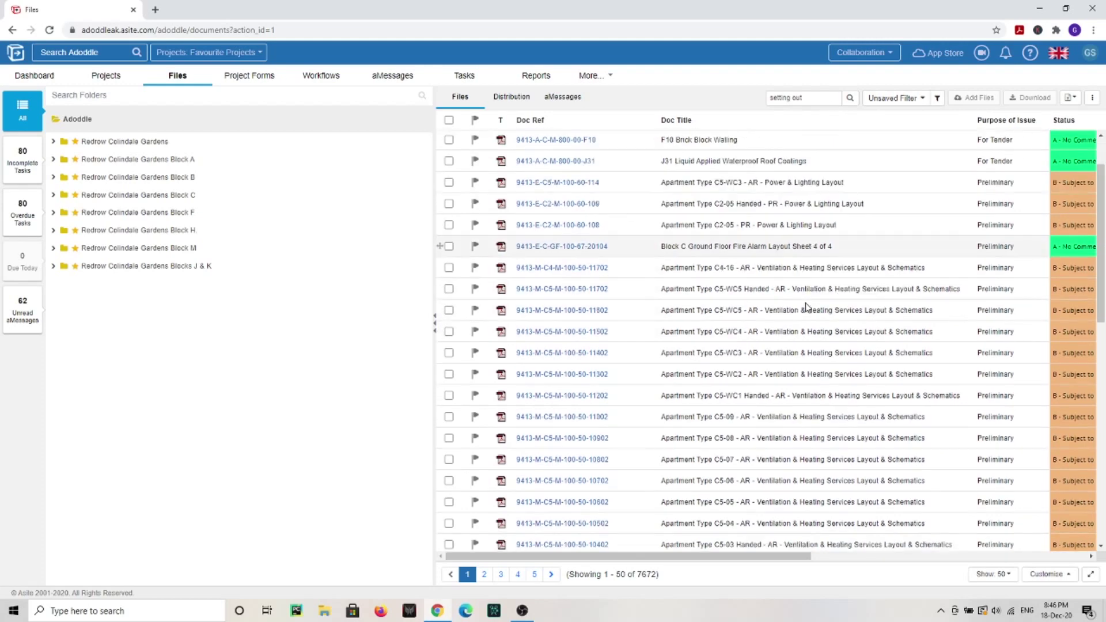
scroll(798, 383, "down", 2)
scroll(784, 432, "down", 1)
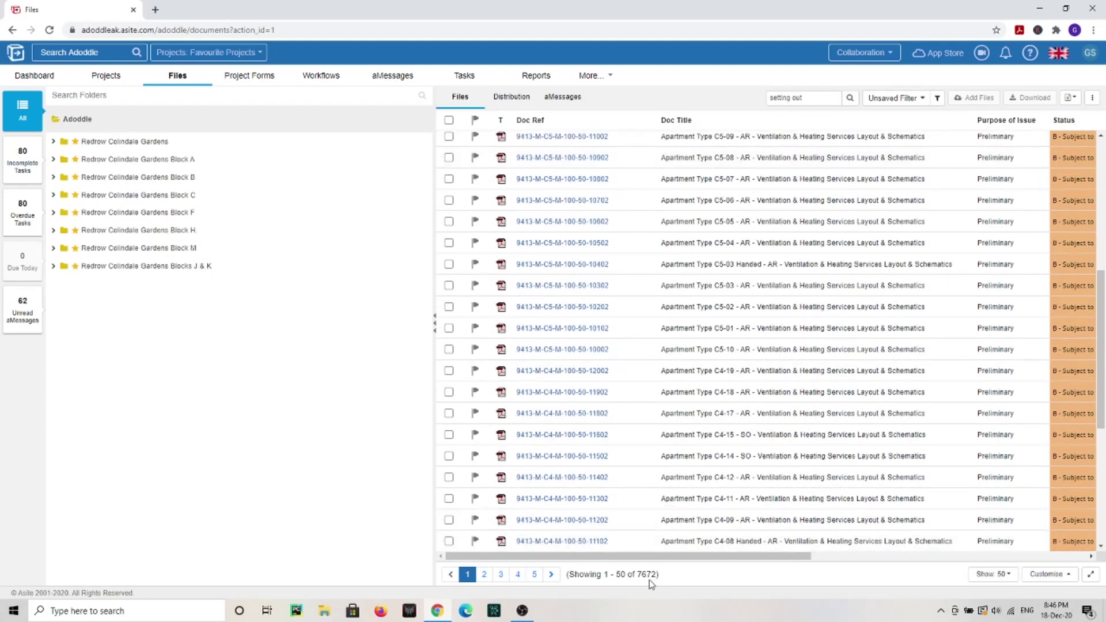
scroll(791, 445, "down", 3)
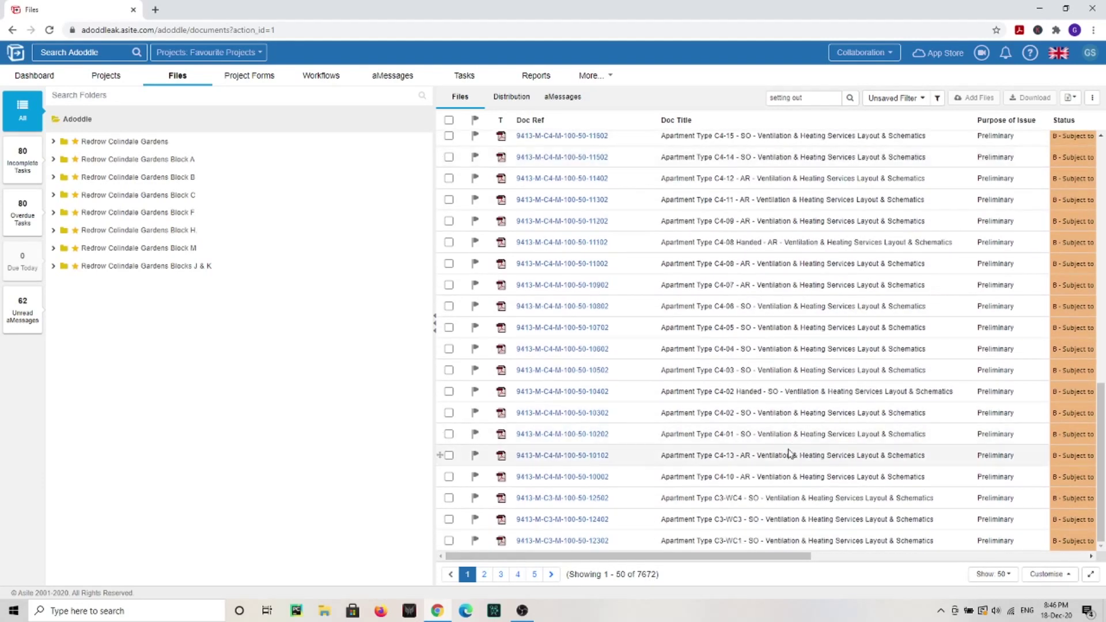
scroll(782, 451, "up", 2)
scroll(786, 444, "up", 5)
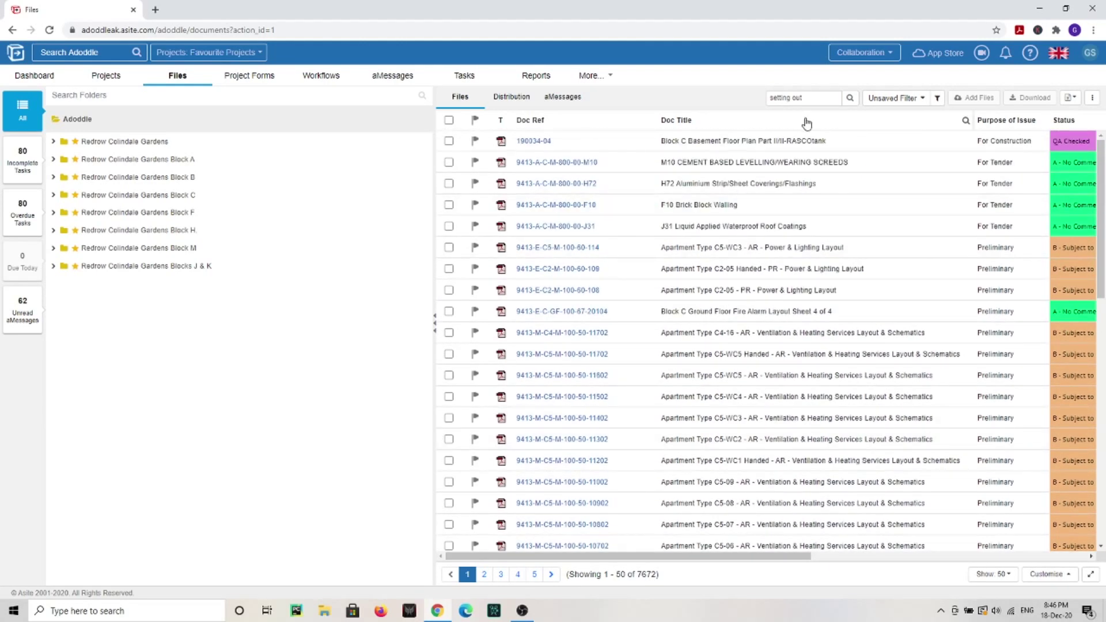
- Delete the 'setting out' text from the Contains Text box
left_click_drag(830, 98, 775, 99)
key("BackSpace")
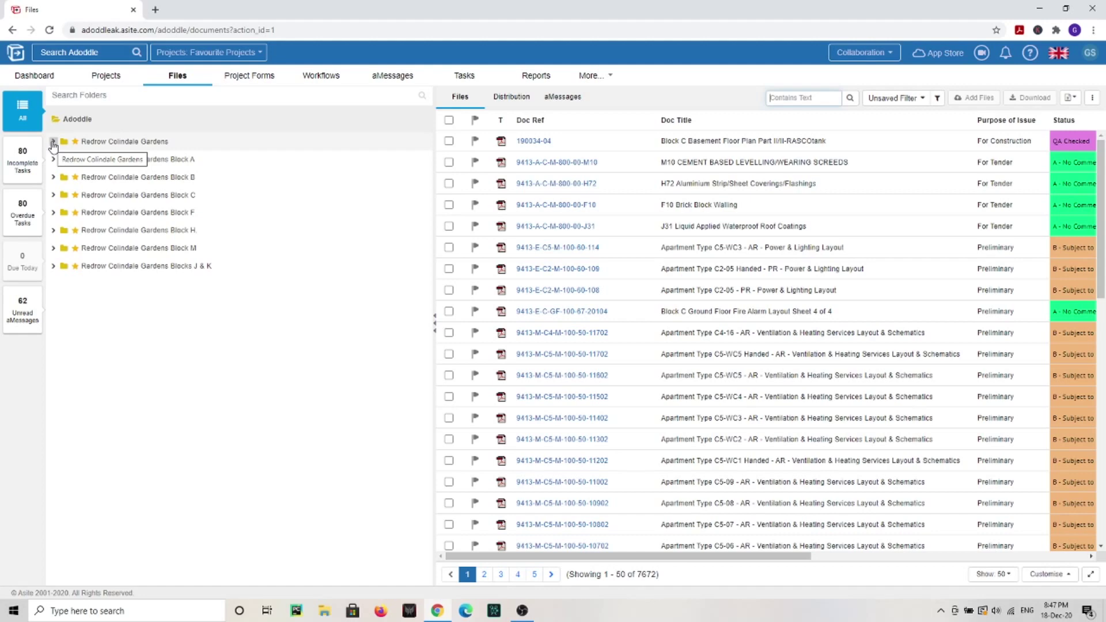
- Open Redrow Colindale Gardens > 03 Drawings, Specs, Reports > 03.09 and tick Main Control Points
left_click(53, 142)
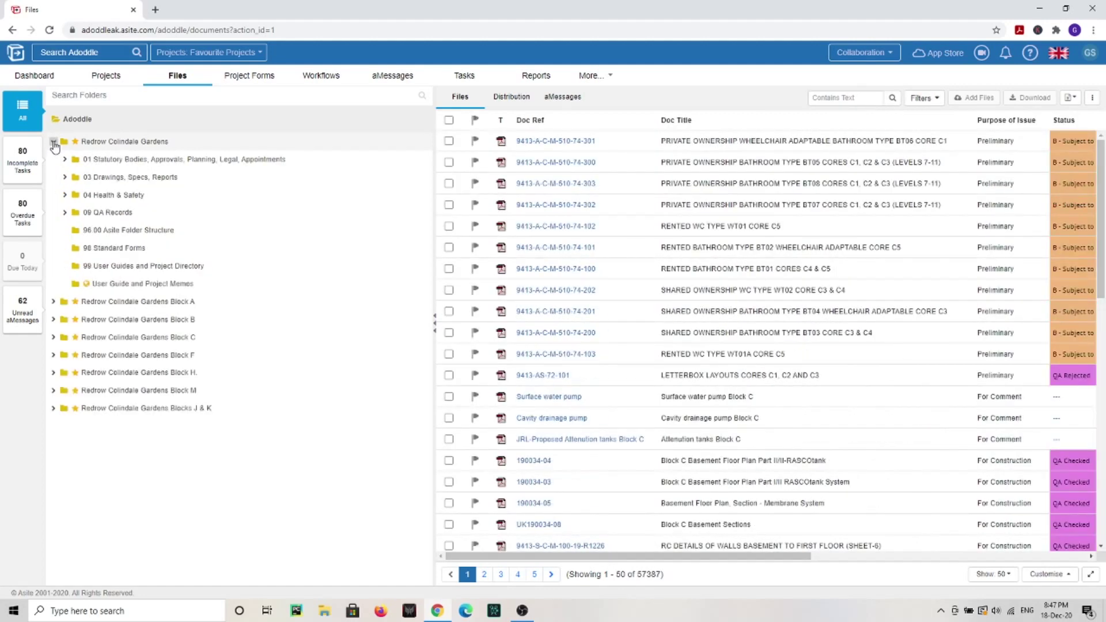
left_click(63, 177)
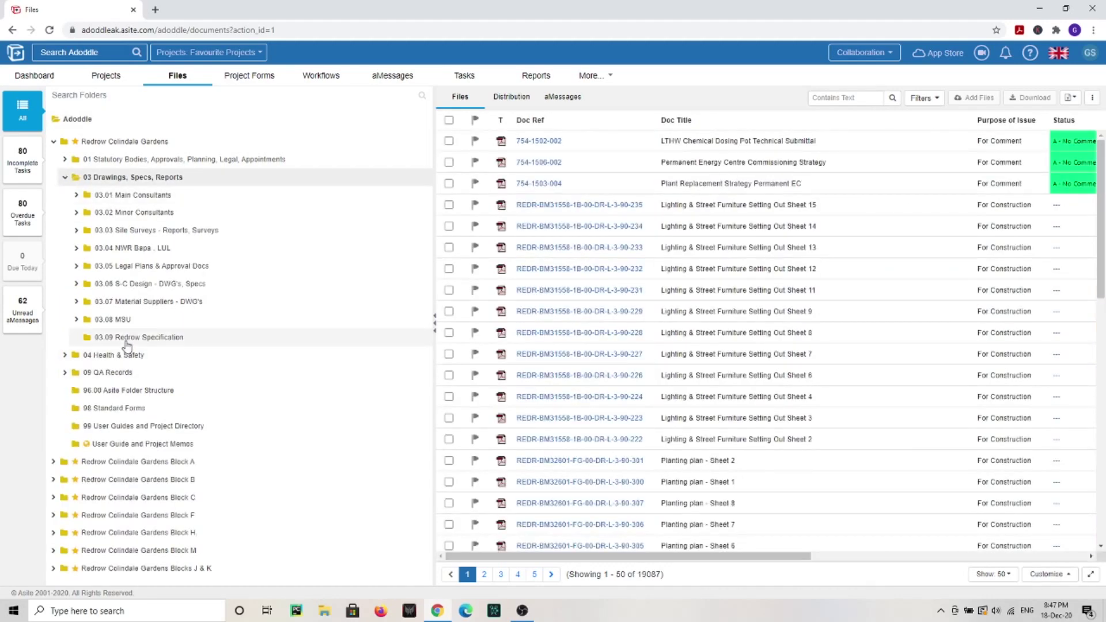
left_click(130, 338)
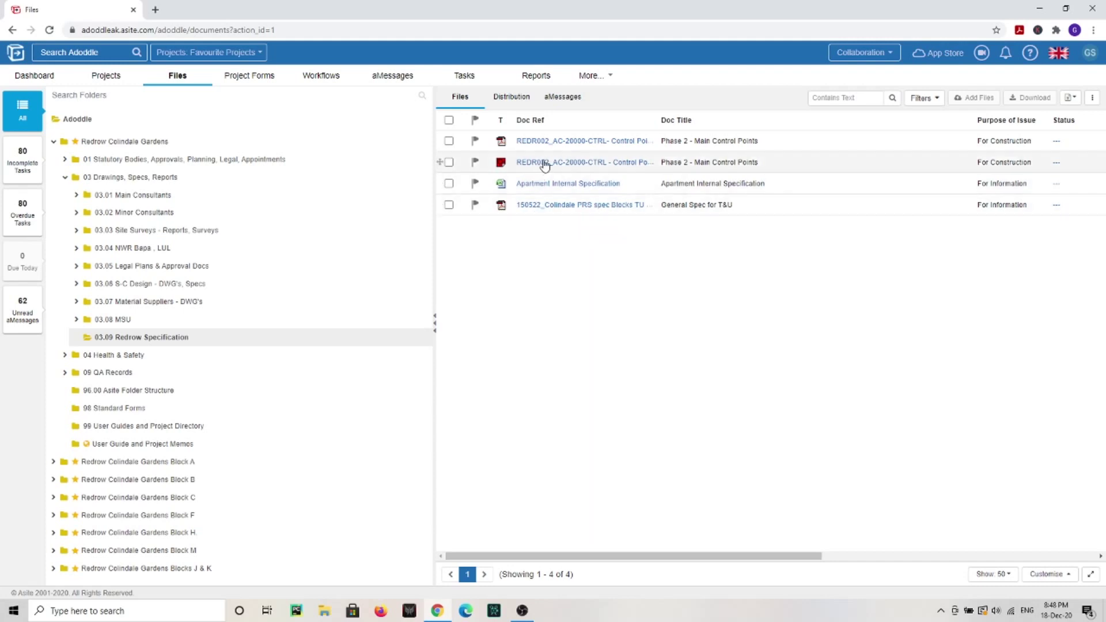
left_click(449, 140)
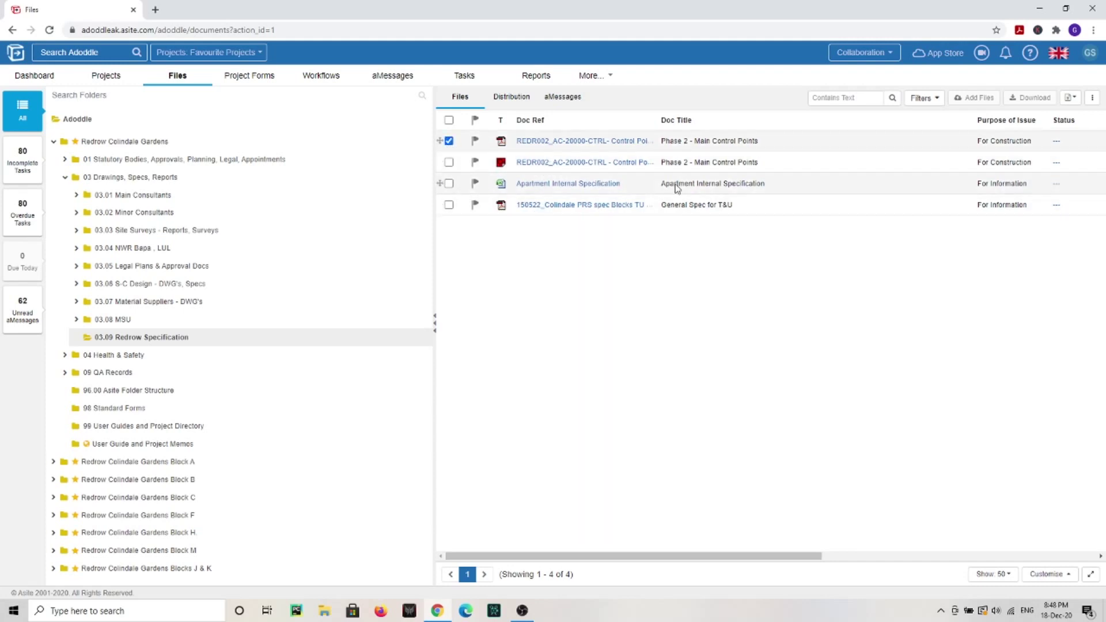
- Download the ticked Phase 2 - Main Control Points PDF and shrink the browser window
left_click(1030, 98)
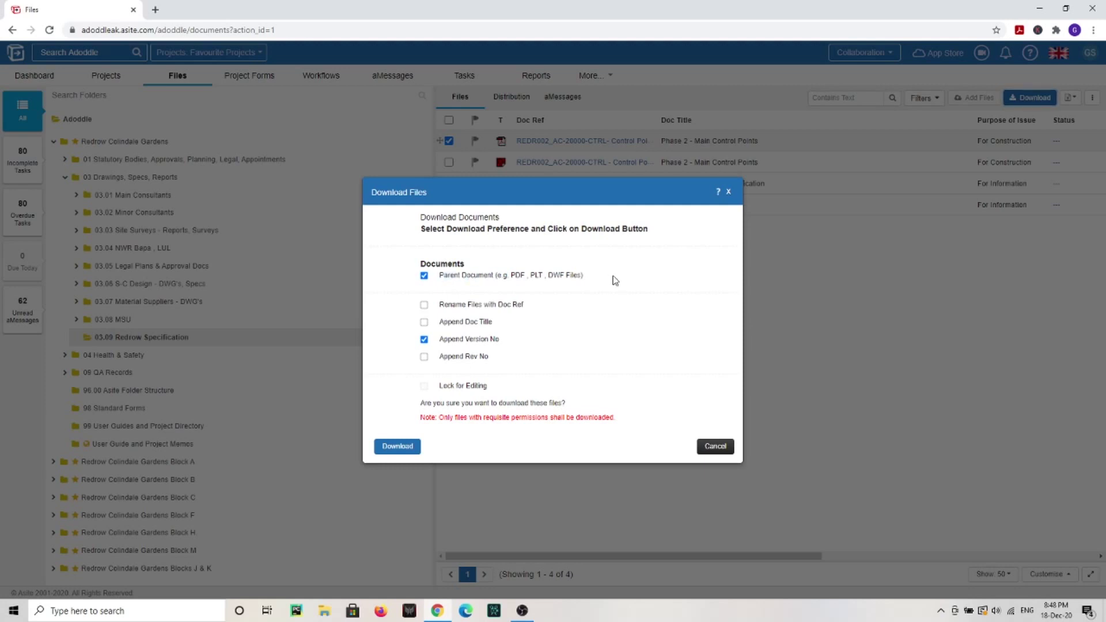
left_click(398, 447)
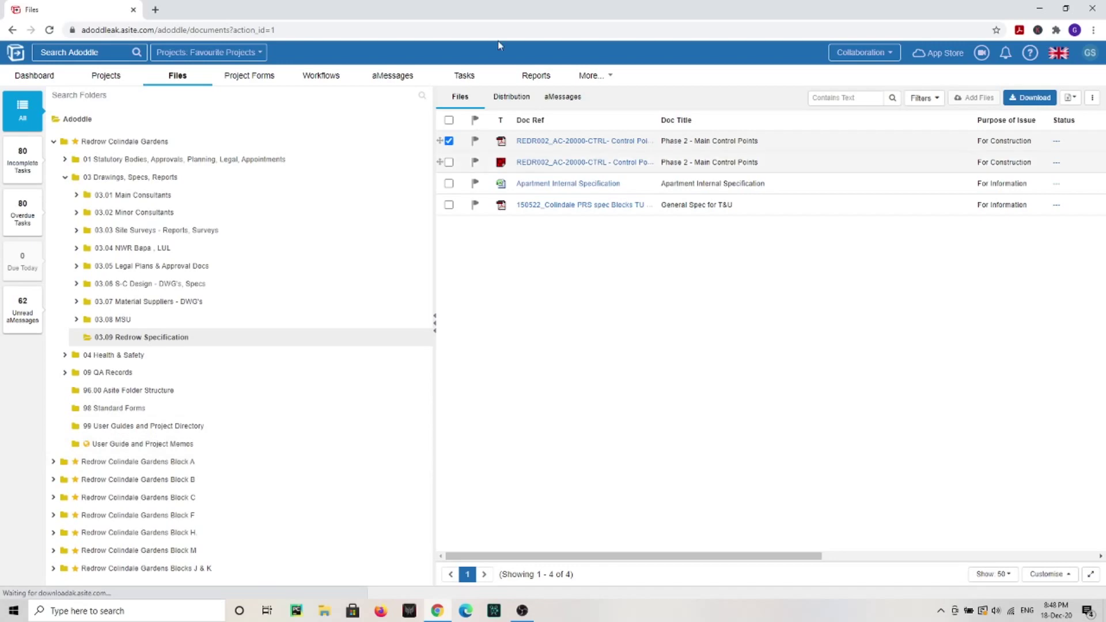
double_click(551, 12)
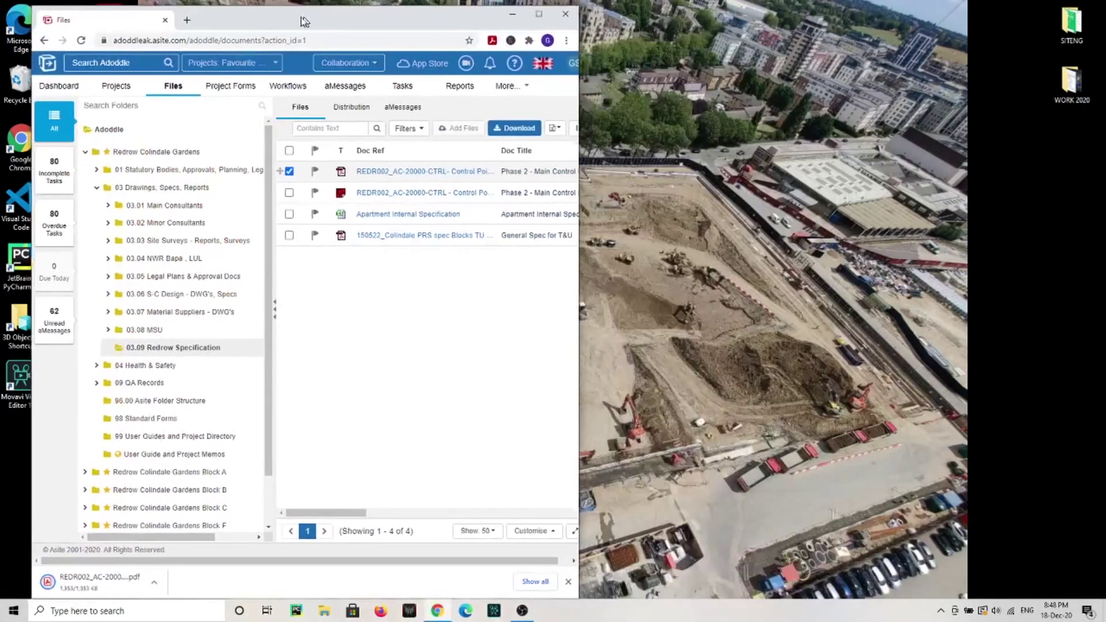
- Restore the deleted desktop folder, rename it A&C, and open it
left_click(975, 221)
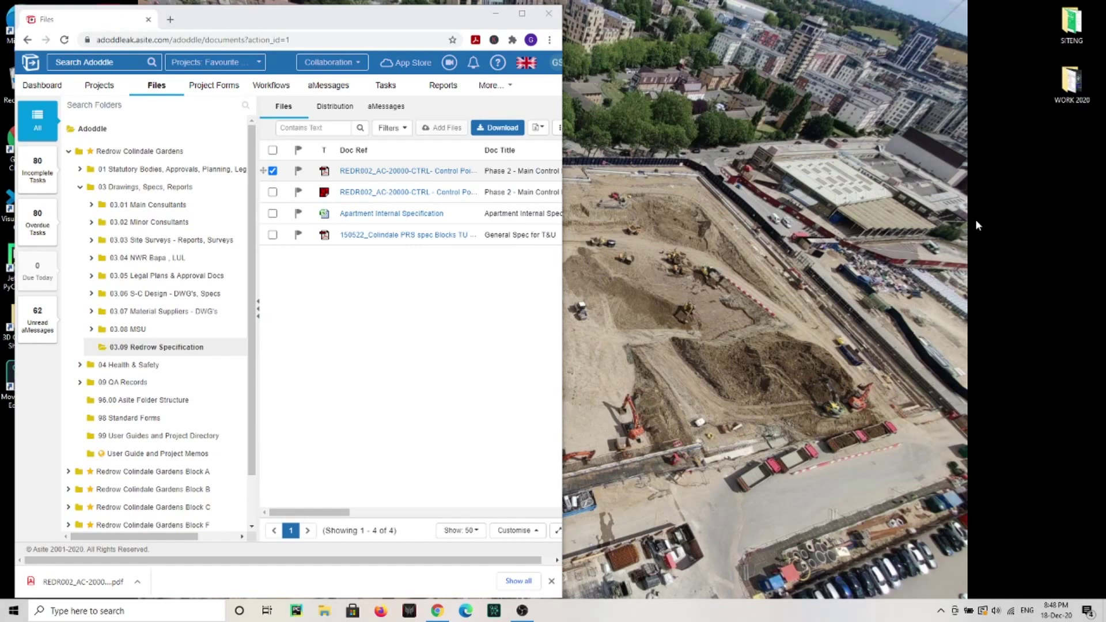
right_click(975, 222)
left_click(1003, 295)
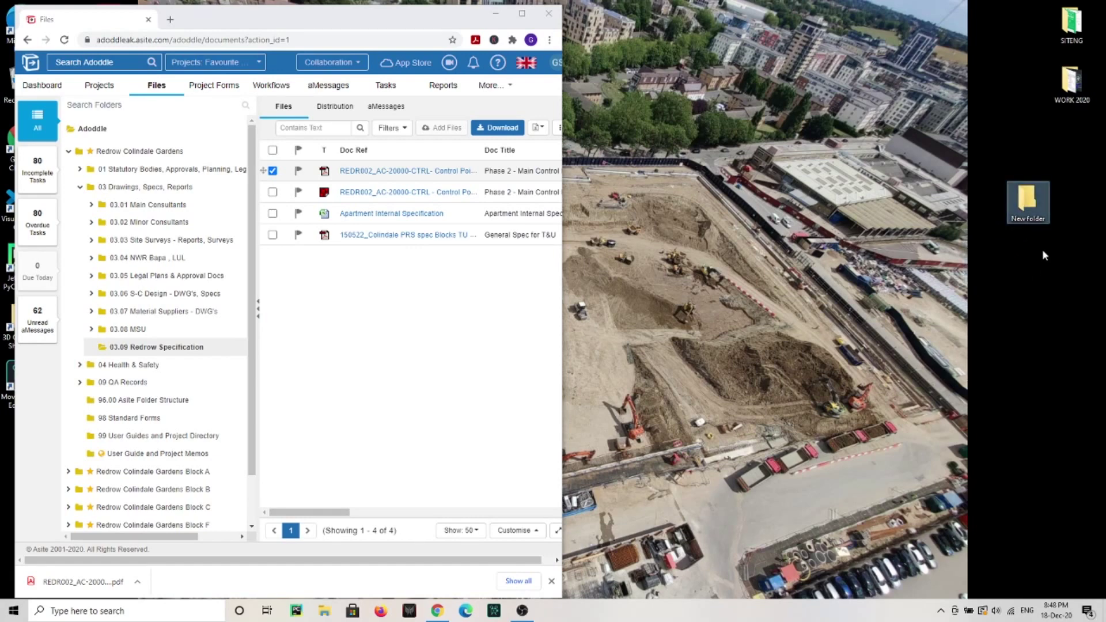
key("F2")
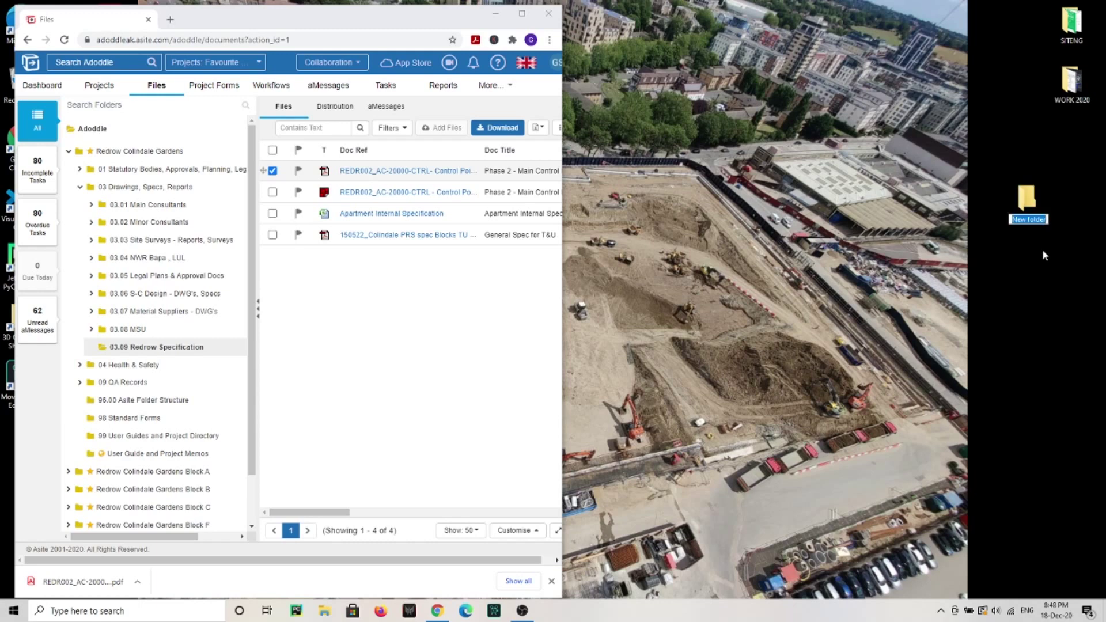
left_click(1028, 218)
type("Ad&C")
key("Return")
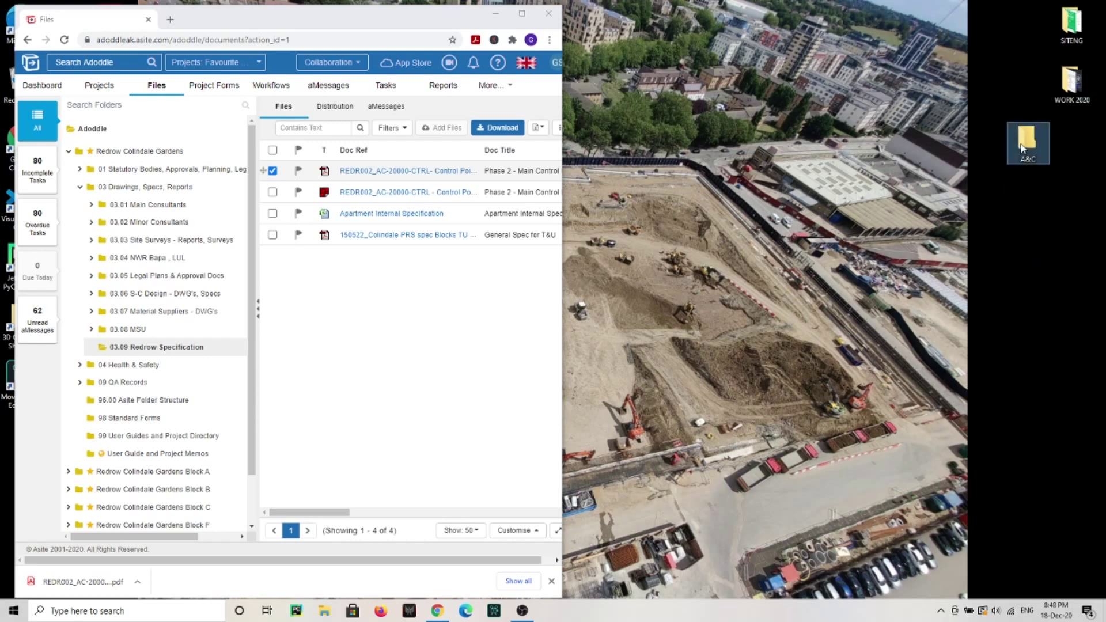
double_click(1022, 145)
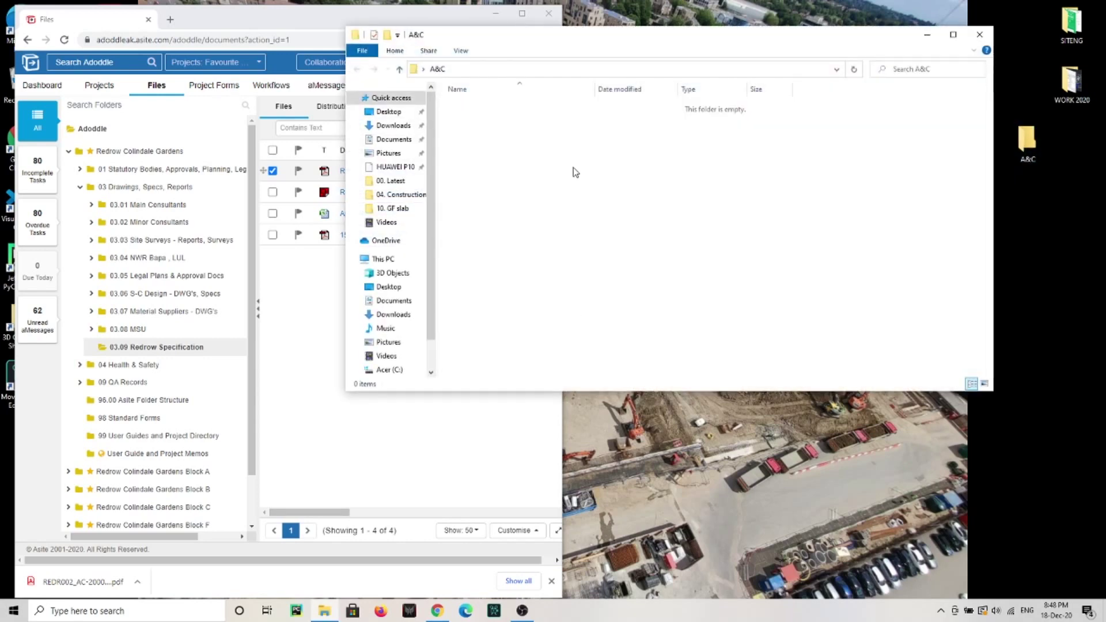
- Create a '01. Drawings' folder inside A&C and open it
key("ctrl+shift+n")
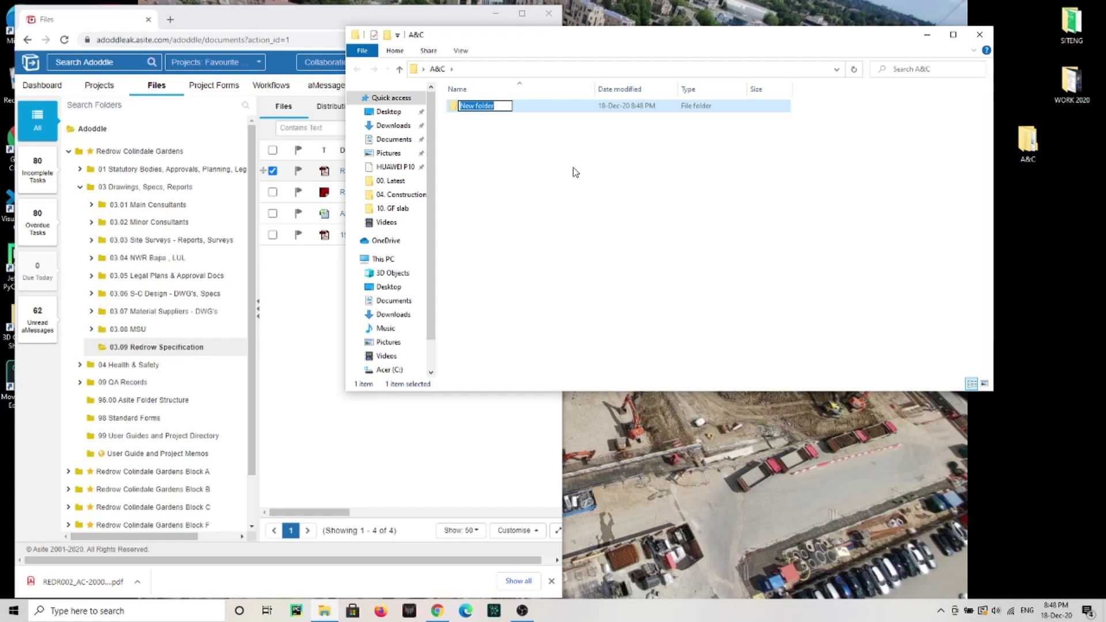
type("01.")
type(" Drawings")
key("Return")
double_click(505, 107)
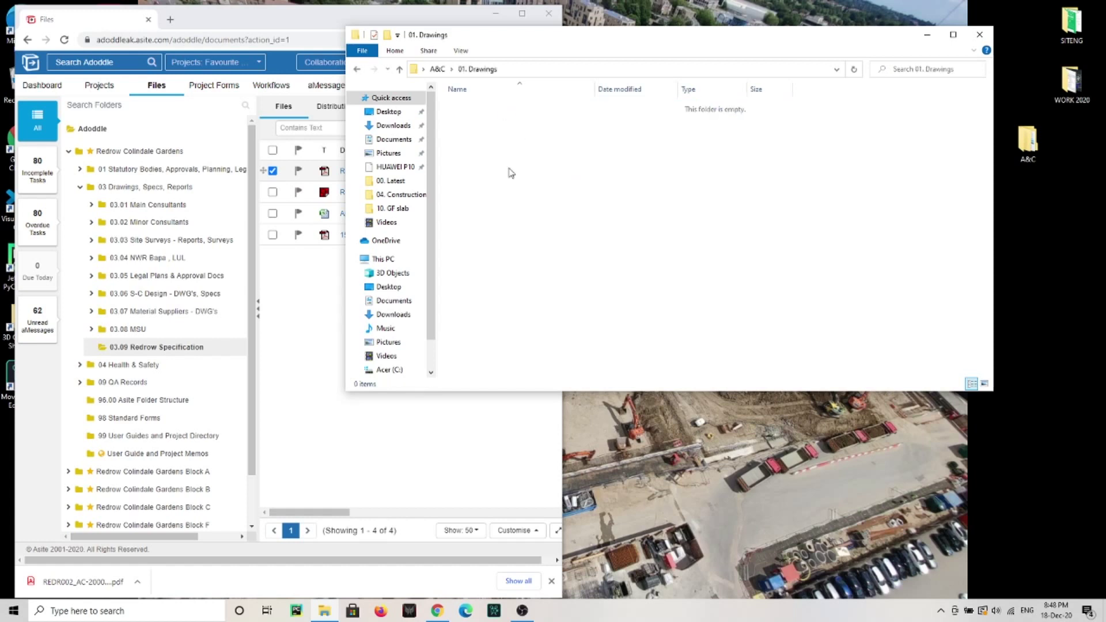
- Create a '01. Setting out' subfolder inside 01. Drawings and open it
key("ctrl+shift+n")
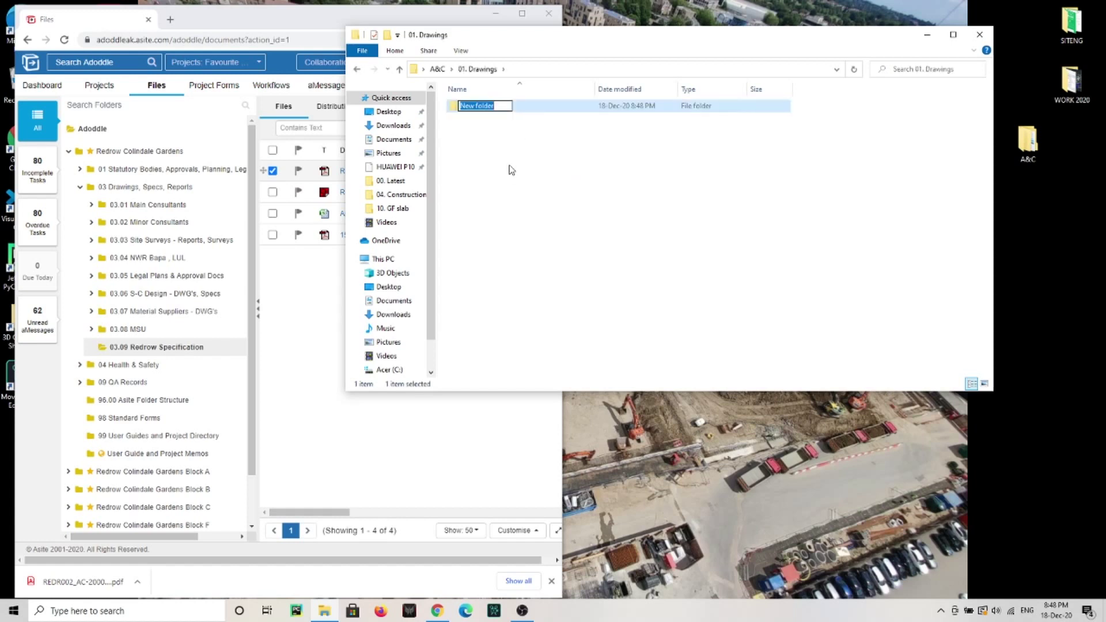
type("01.S")
key("BackSpace")
type("S")
type("etting ")
type("out")
key("Return")
double_click(528, 107)
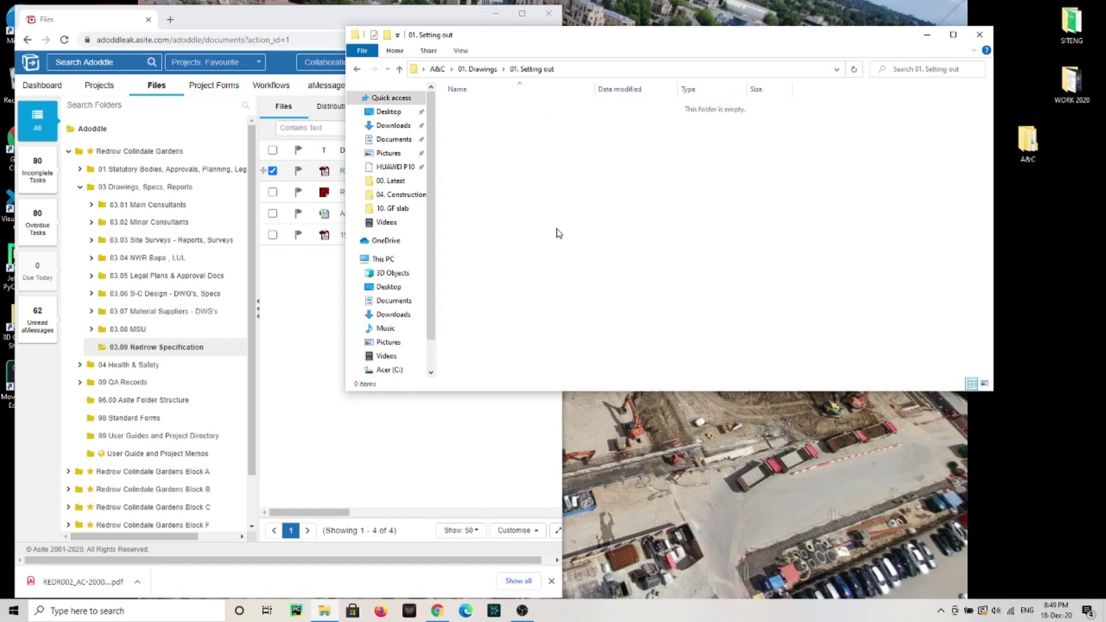
- Drag the downloaded PDF from Chrome into 01. Setting out, then go back up to A&C
left_click_drag(49, 581, 695, 260)
left_click_drag(664, 39, 762, 35)
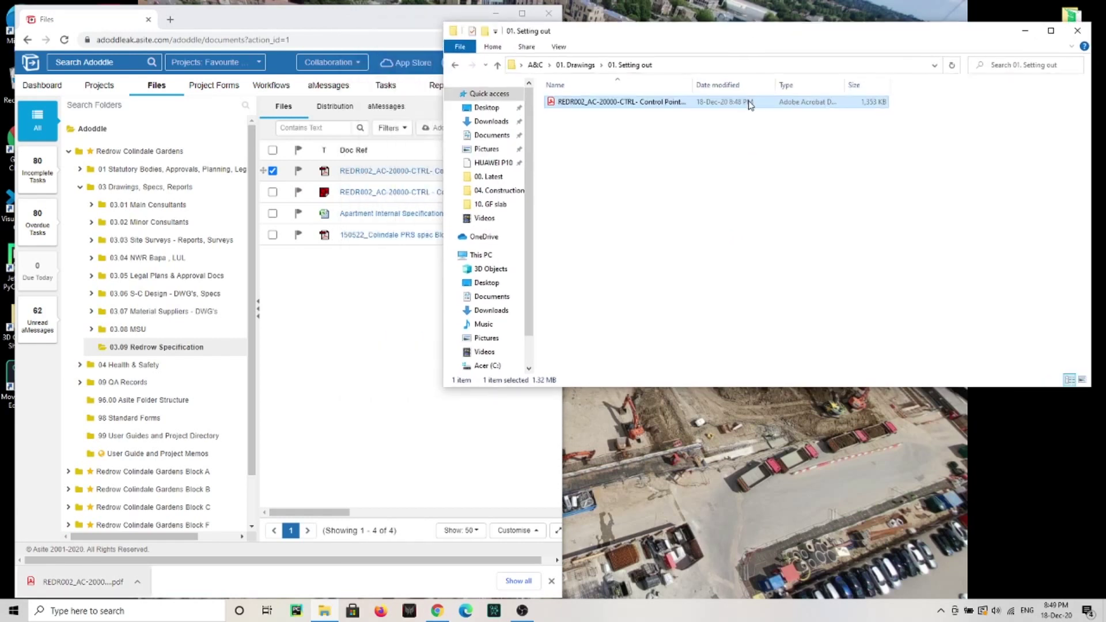
left_click(574, 65)
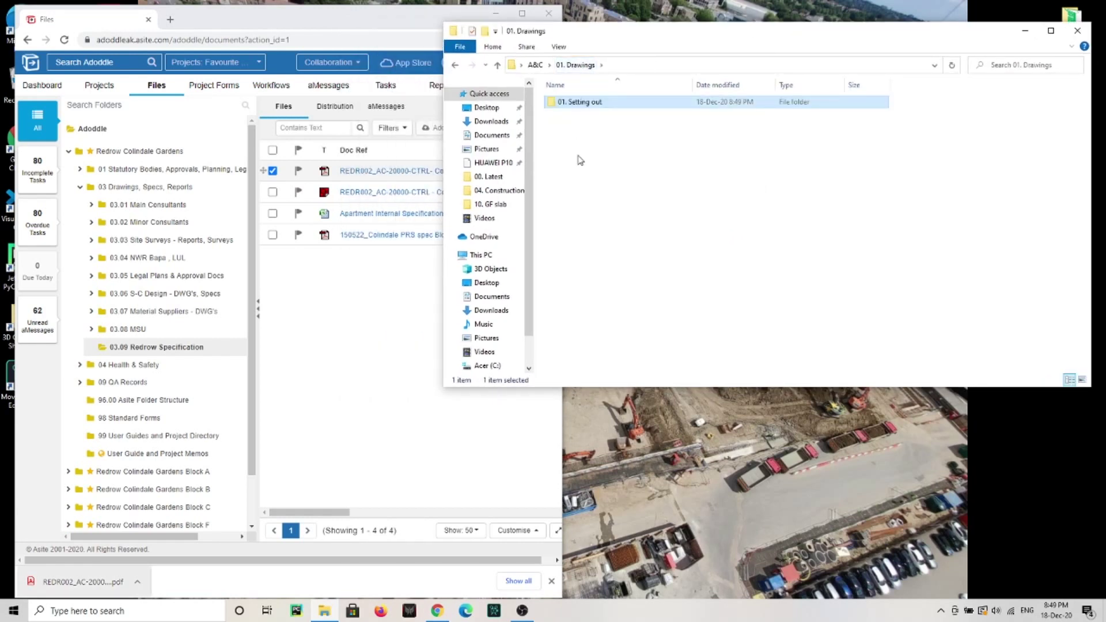
left_click(535, 65)
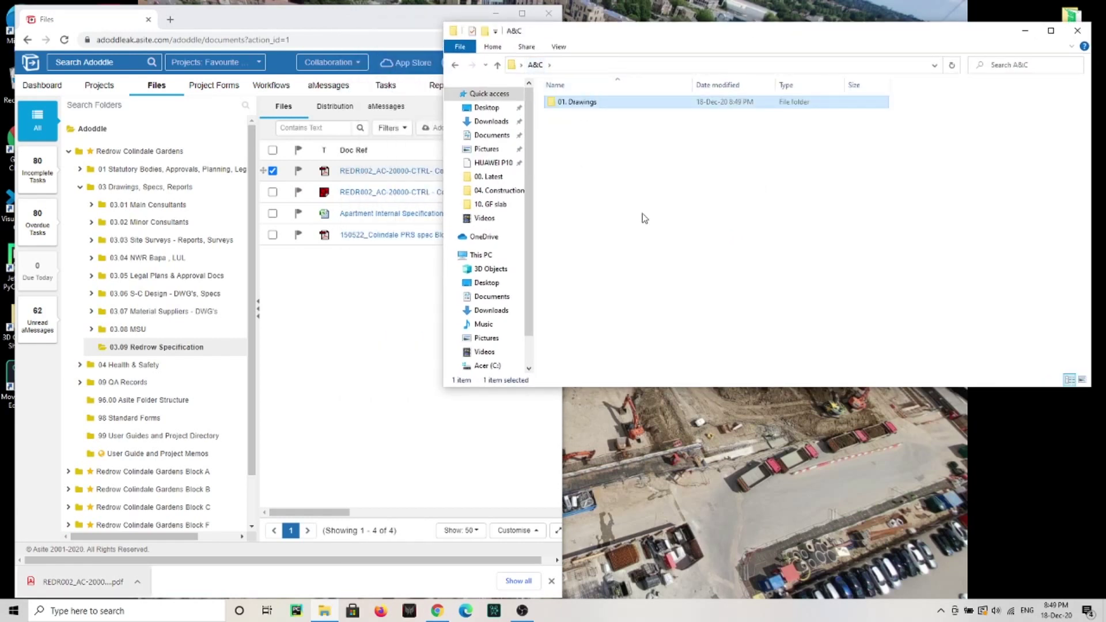
- Return to 01. Drawings > 01. Setting out and open the Control Points PDF
left_click(608, 142)
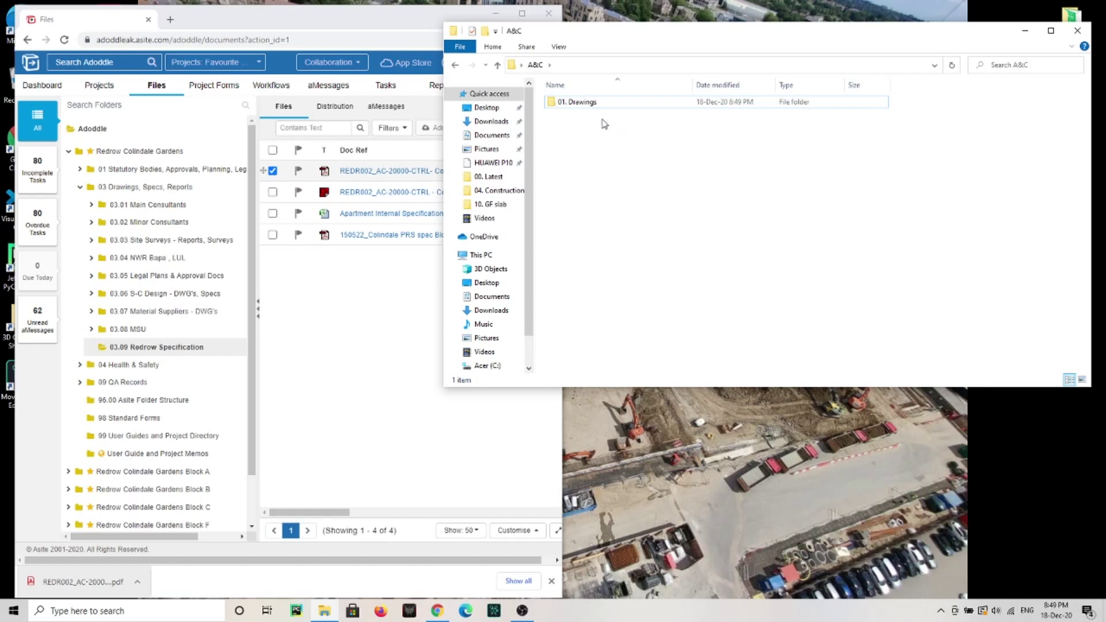
double_click(586, 104)
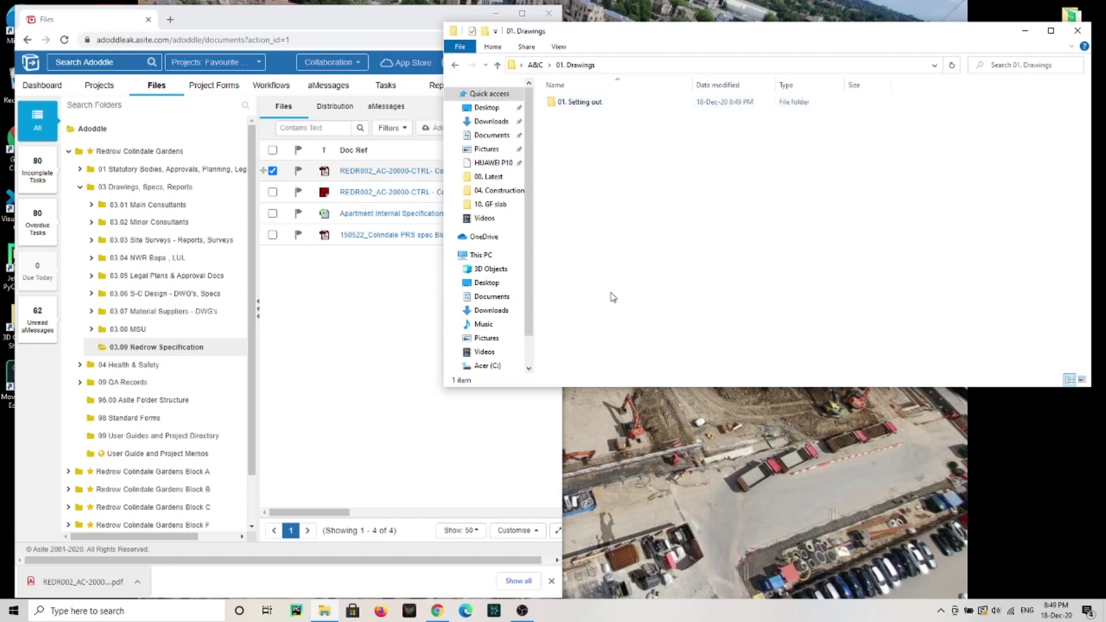
double_click(602, 105)
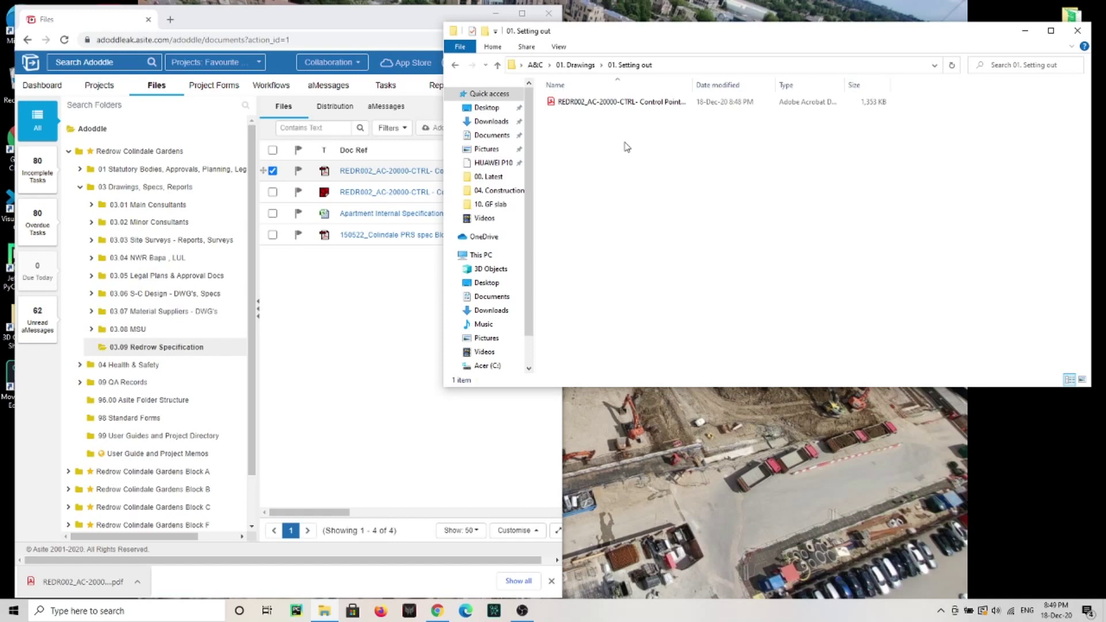
double_click(611, 101)
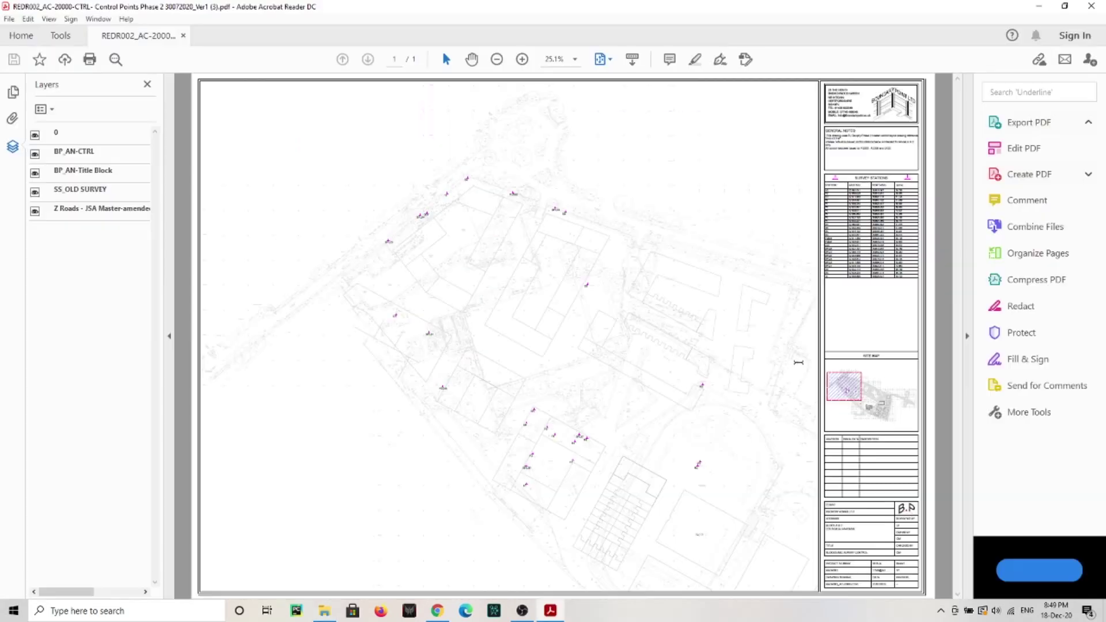
- Close the Layers panel and collapse the right Tools pane
left_click(168, 335)
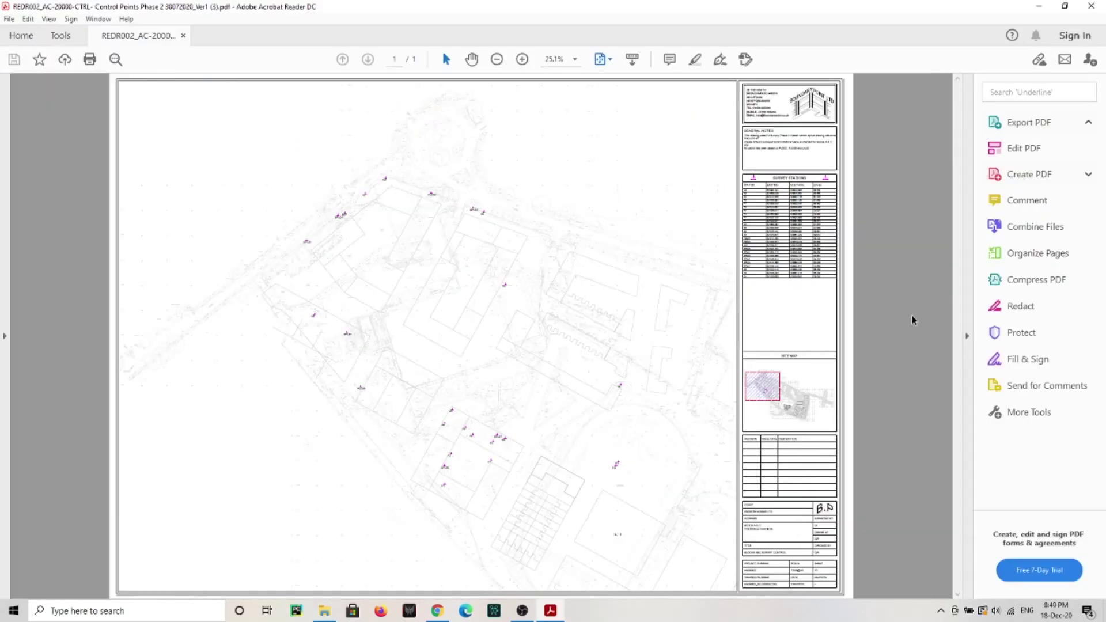
left_click(968, 338)
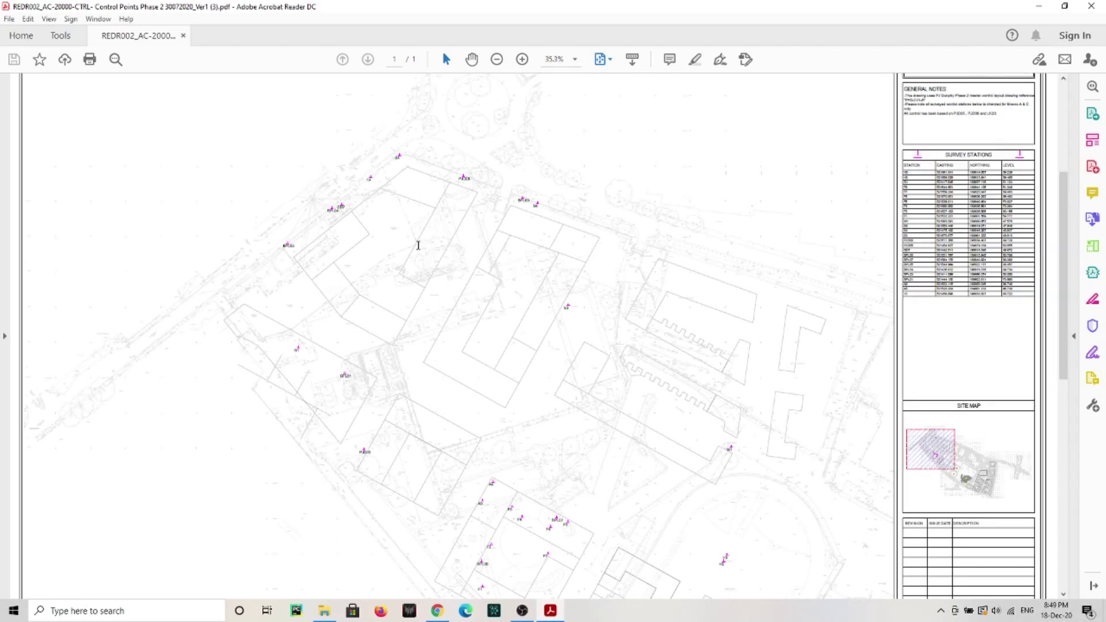
scroll(417, 251, "up", 2)
scroll(396, 250, "up", 1)
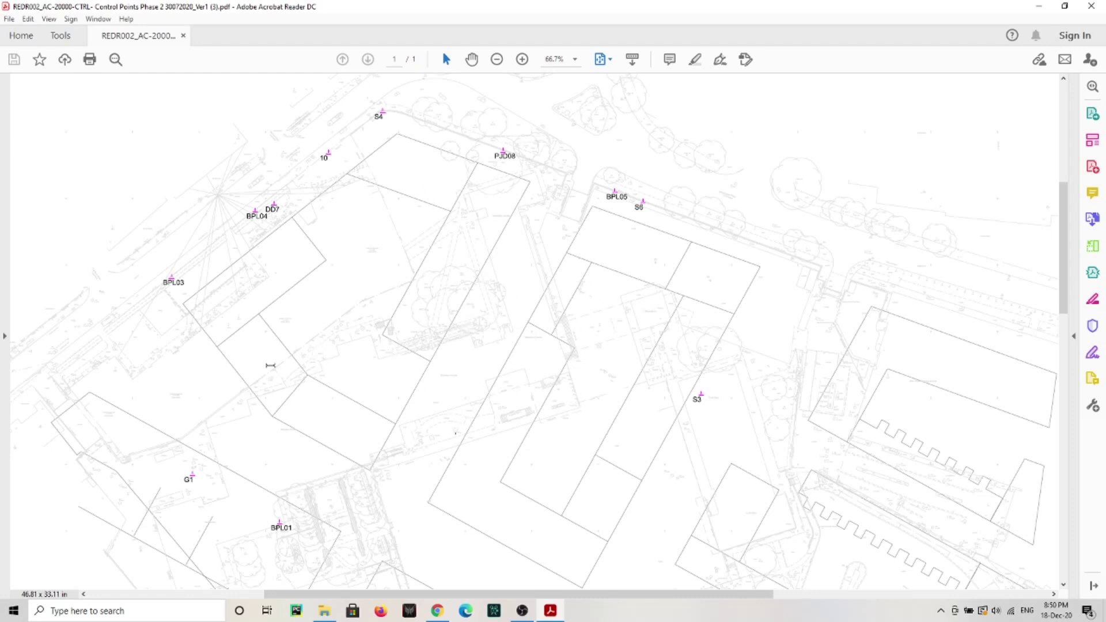
scroll(502, 304, "down", 1)
scroll(502, 304, "up", 1)
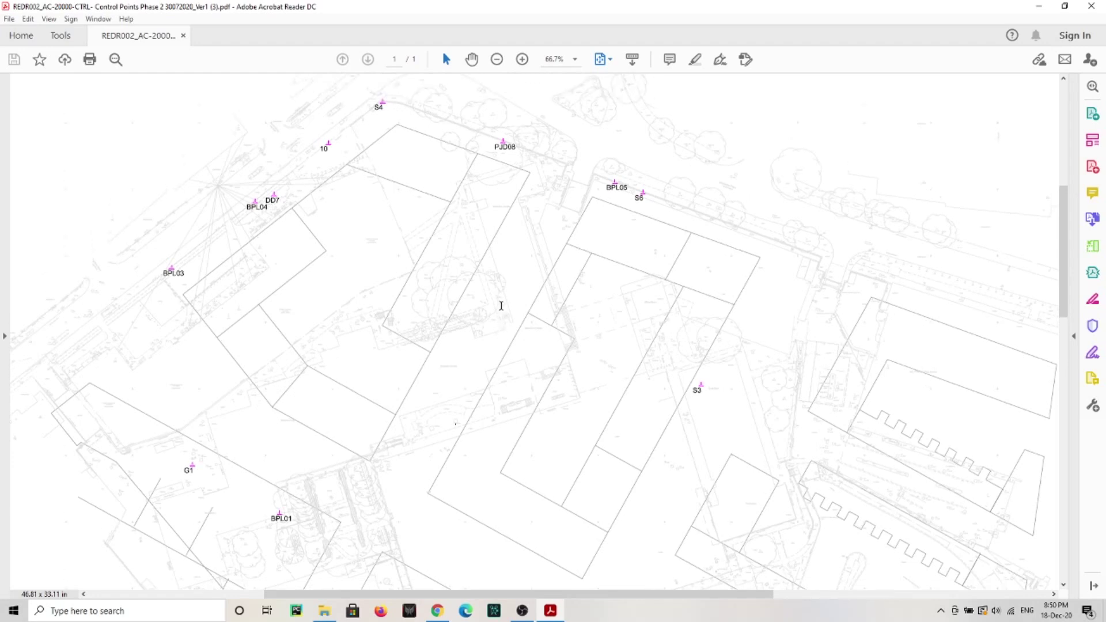
scroll(501, 305, "down", 1)
scroll(499, 305, "down", 1)
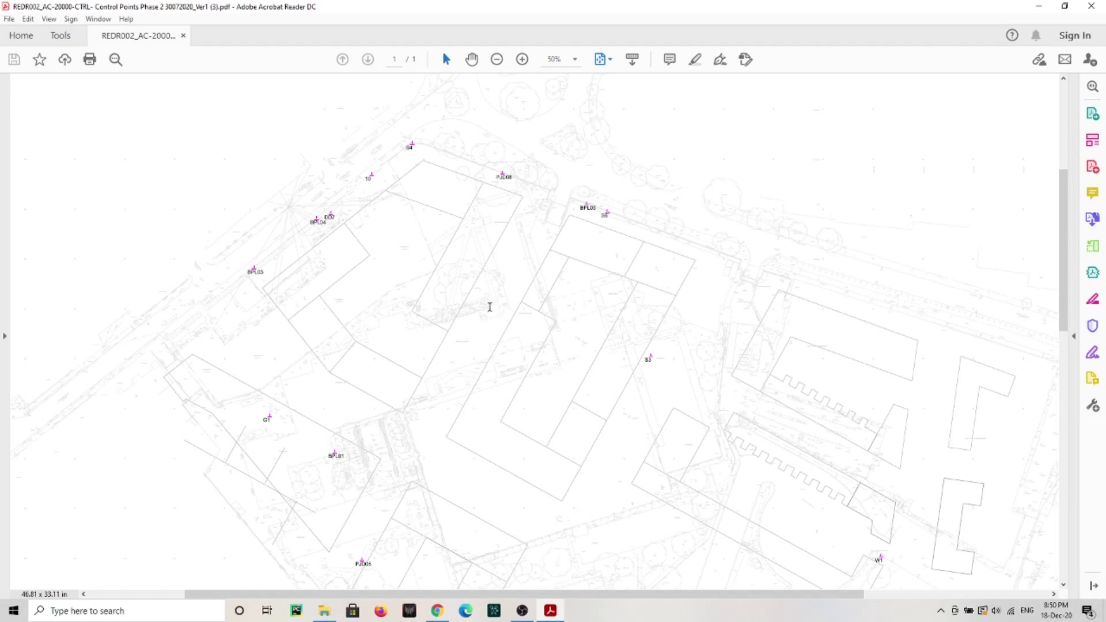
scroll(489, 306, "down", 2, "ctrl")
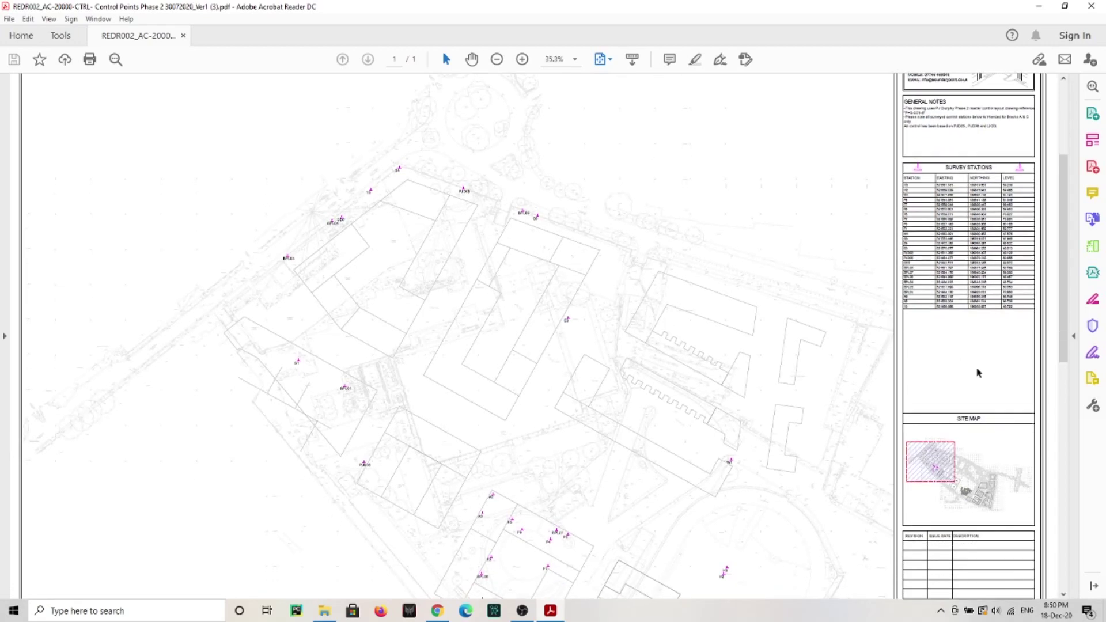
scroll(993, 309, "up", 1, "ctrl")
scroll(979, 305, "up", 2, "ctrl")
scroll(978, 305, "up", 2)
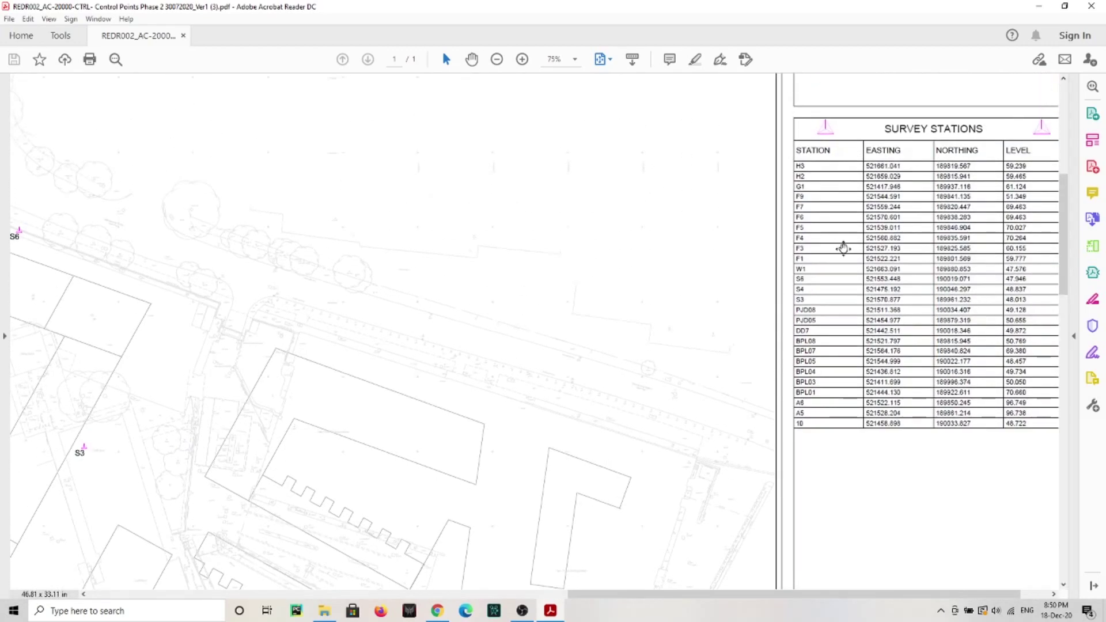
scroll(840, 249, "right", 2)
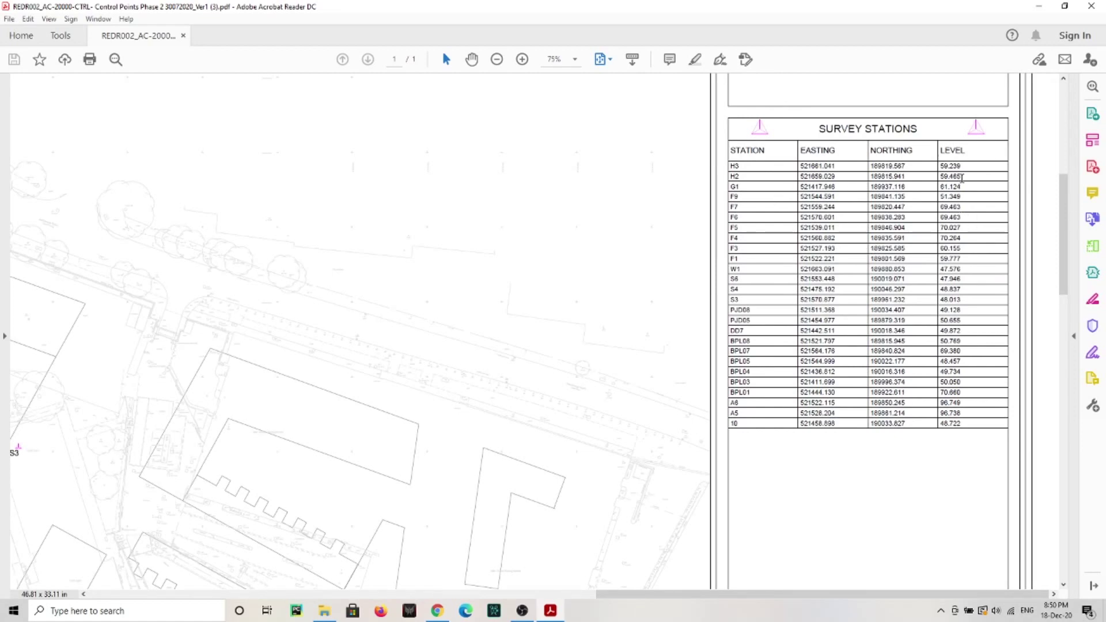
left_click_drag(961, 178, 903, 187)
left_click_drag(804, 185, 966, 247)
left_click(908, 258)
scroll(660, 259, "down", 1)
scroll(617, 236, "down", 2)
scroll(887, 197, "down", 1)
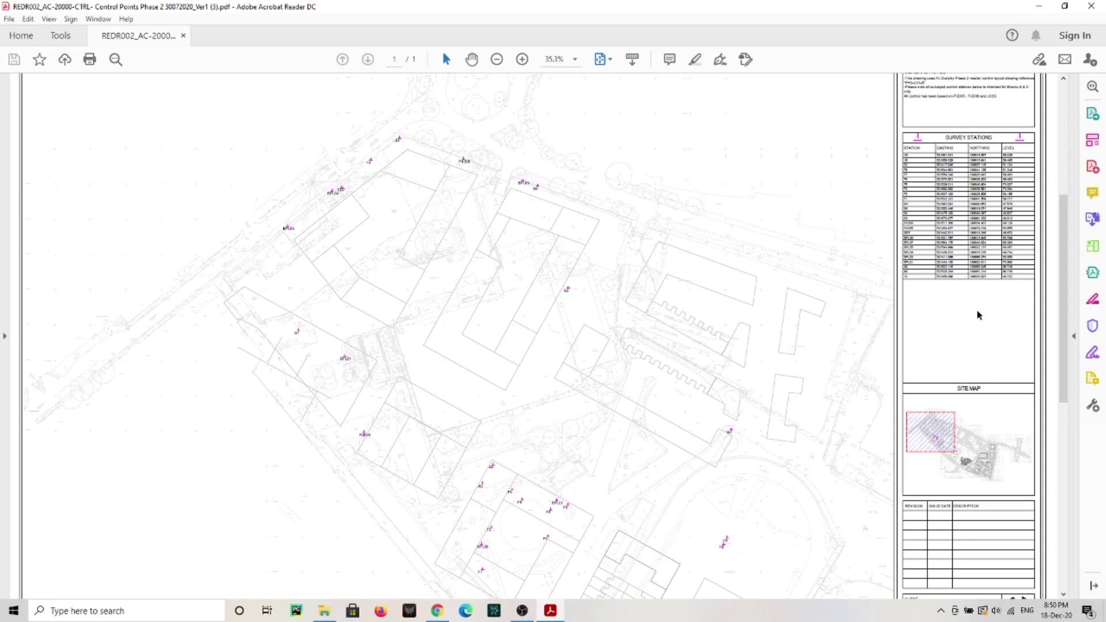
scroll(951, 303, "down", 3)
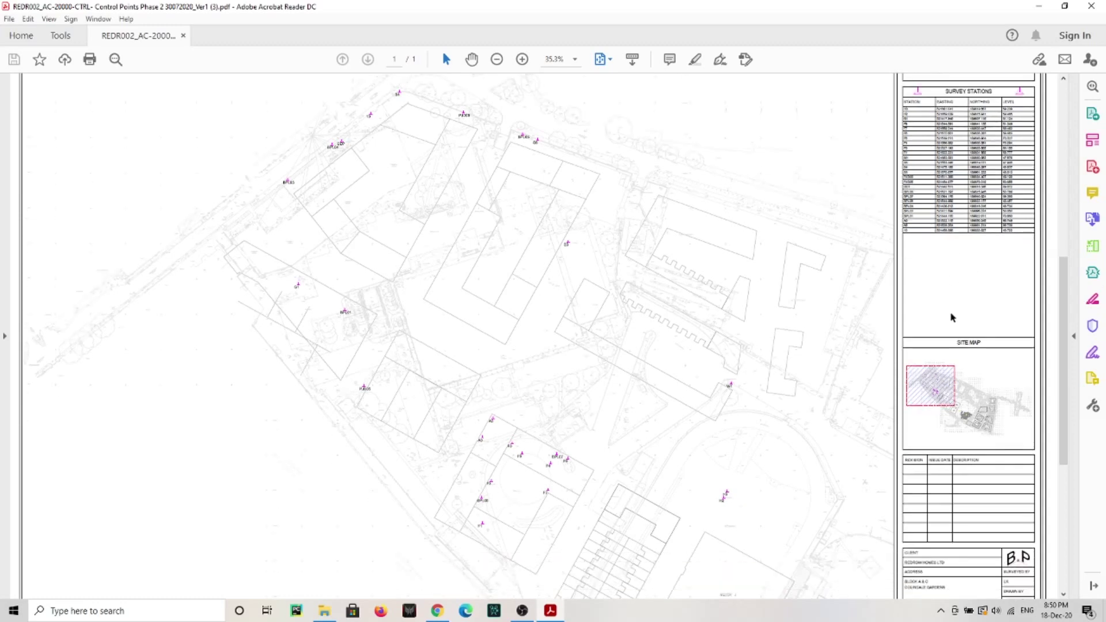
scroll(1002, 511, "up", 1, "ctrl")
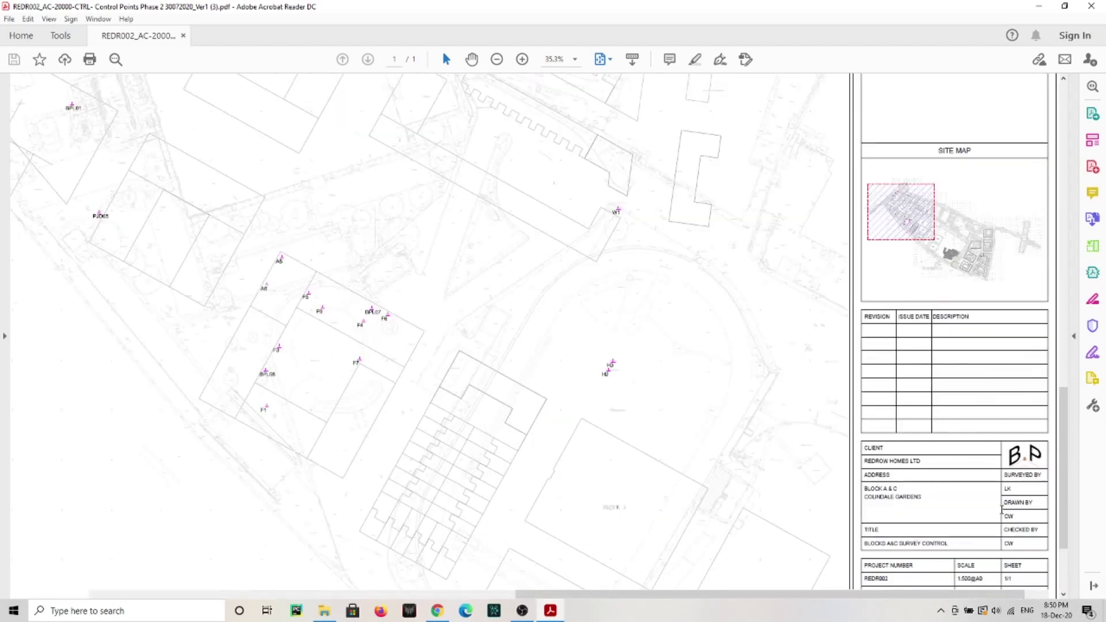
scroll(993, 485, "up", 1, "ctrl")
scroll(986, 467, "down", 1)
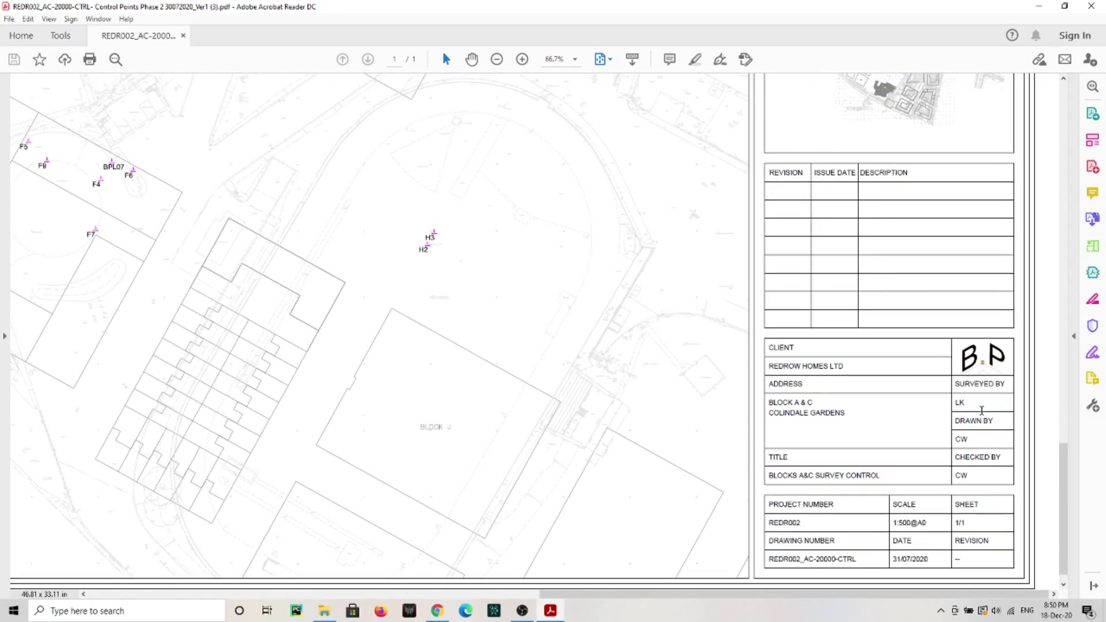
- Check the BLOCK A & C address and 31/07/2020 date, then highlight the revision headers yellow
left_click_drag(768, 394, 814, 394)
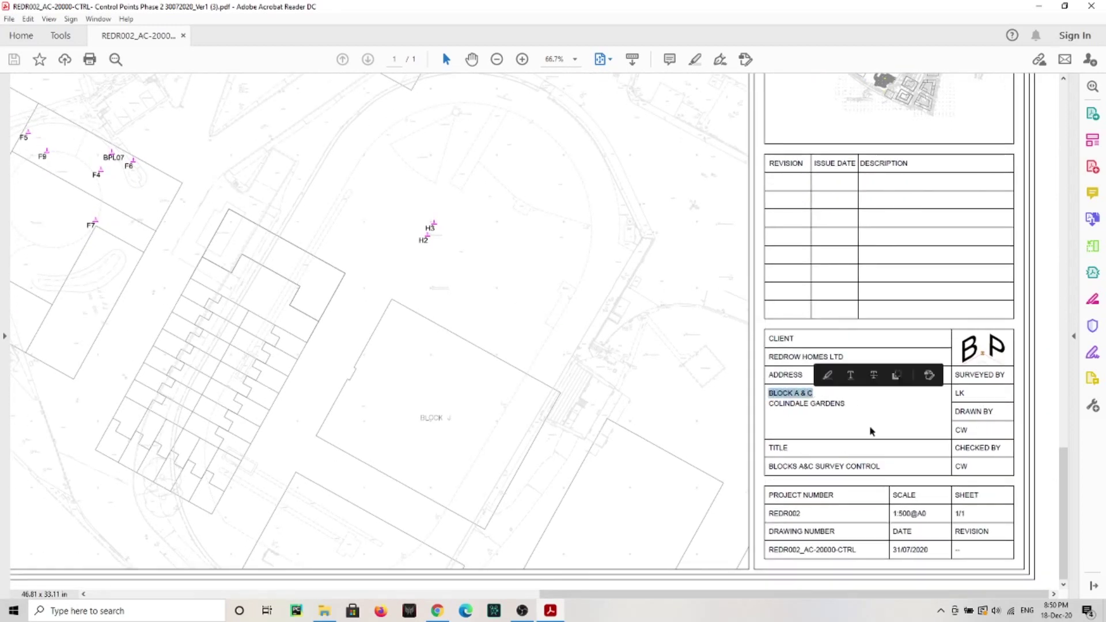
left_click(858, 421)
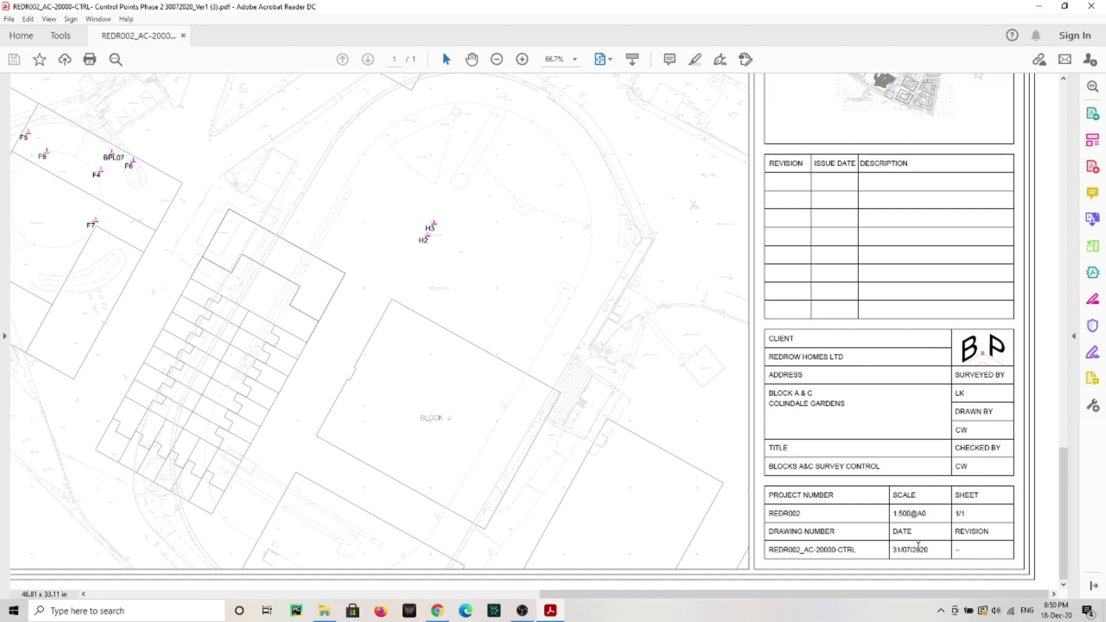
left_click_drag(930, 551, 899, 547)
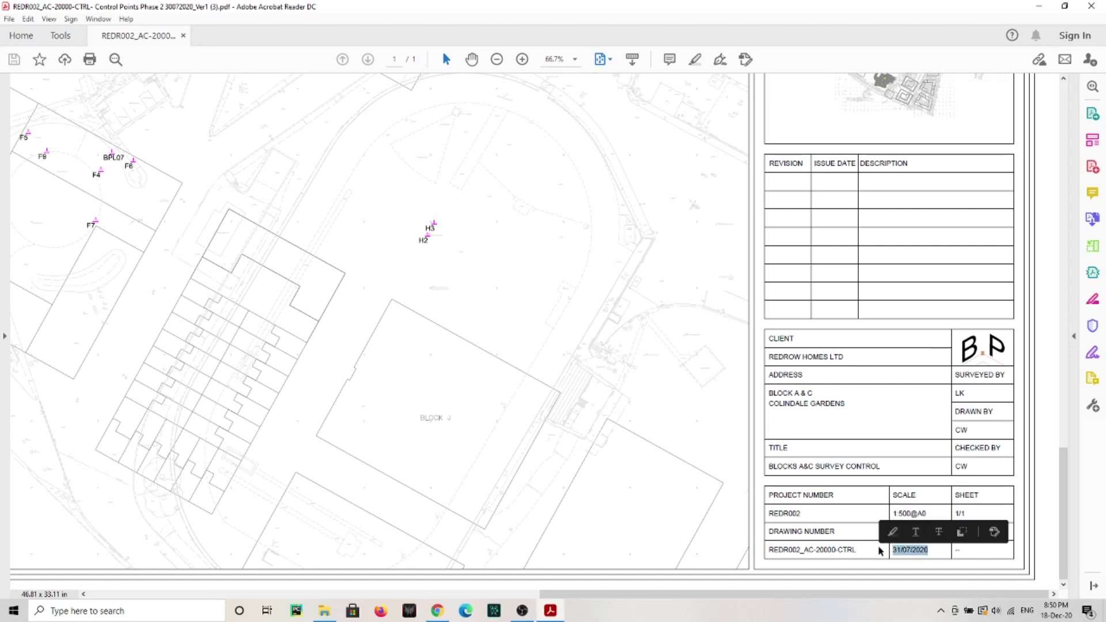
left_click(878, 545)
left_click_drag(1066, 497, 1070, 379)
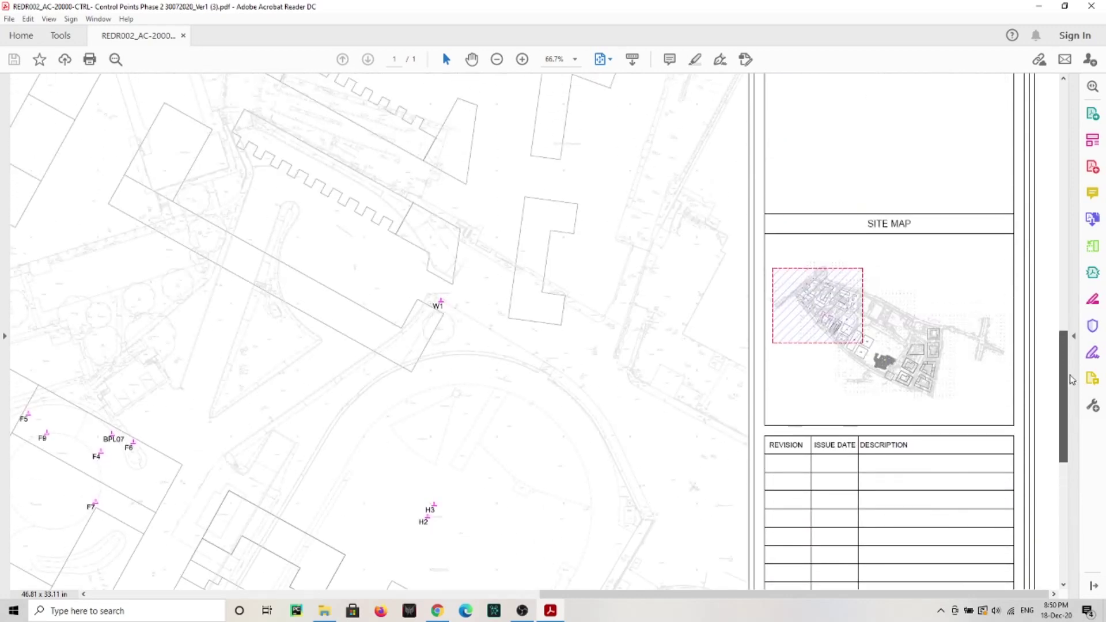
scroll(1071, 378, "down", 1)
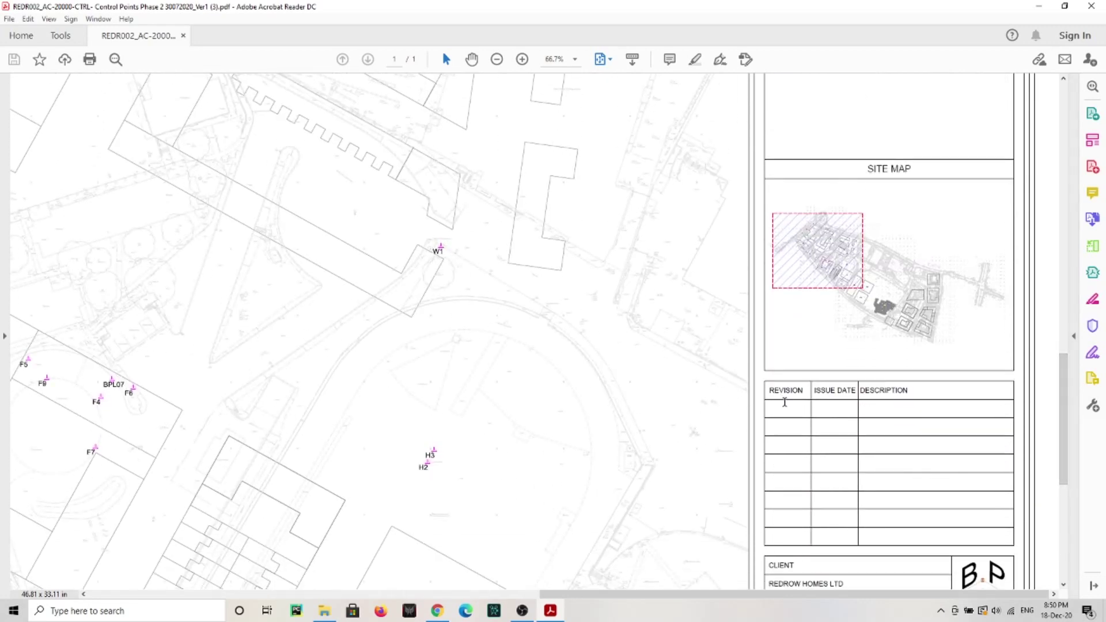
left_click_drag(784, 392, 885, 409)
left_click(899, 421)
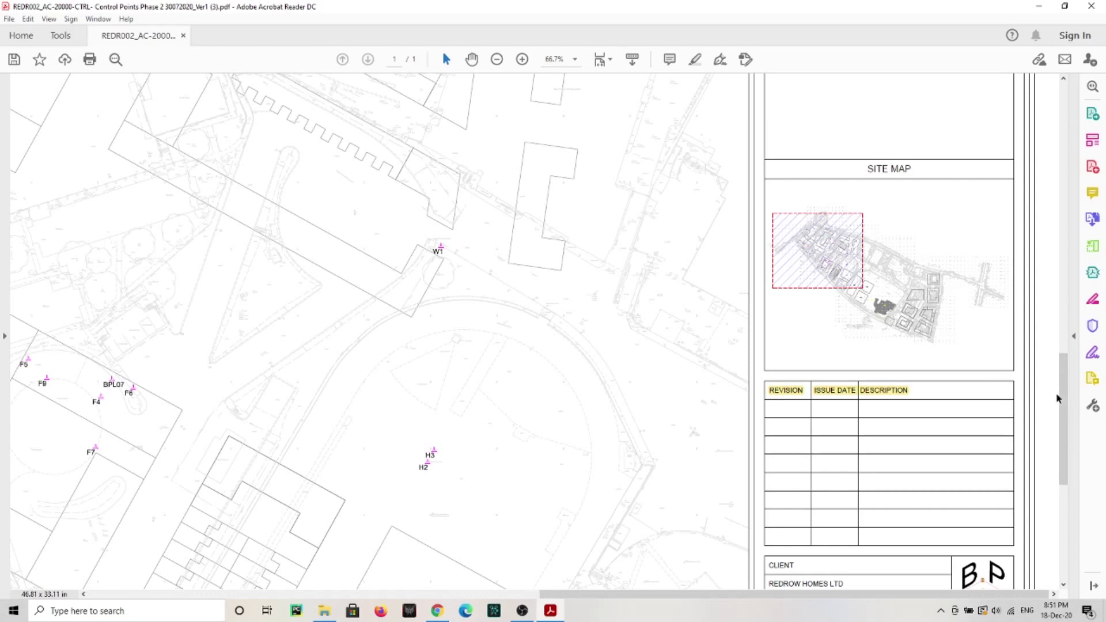
scroll(1054, 363, "up", 3)
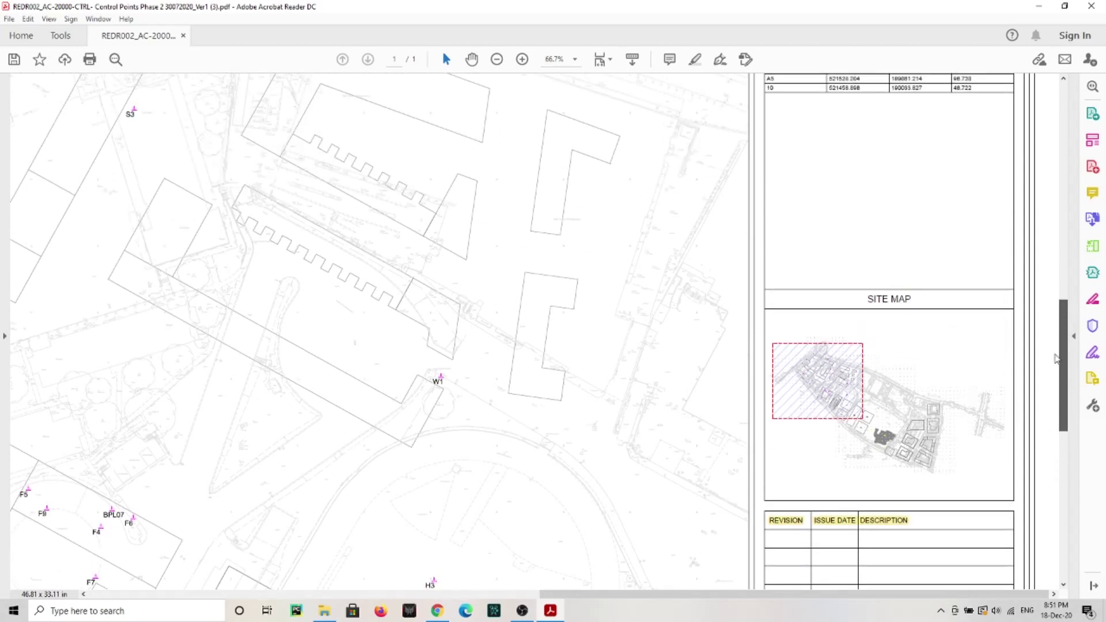
scroll(1051, 359, "up", 3)
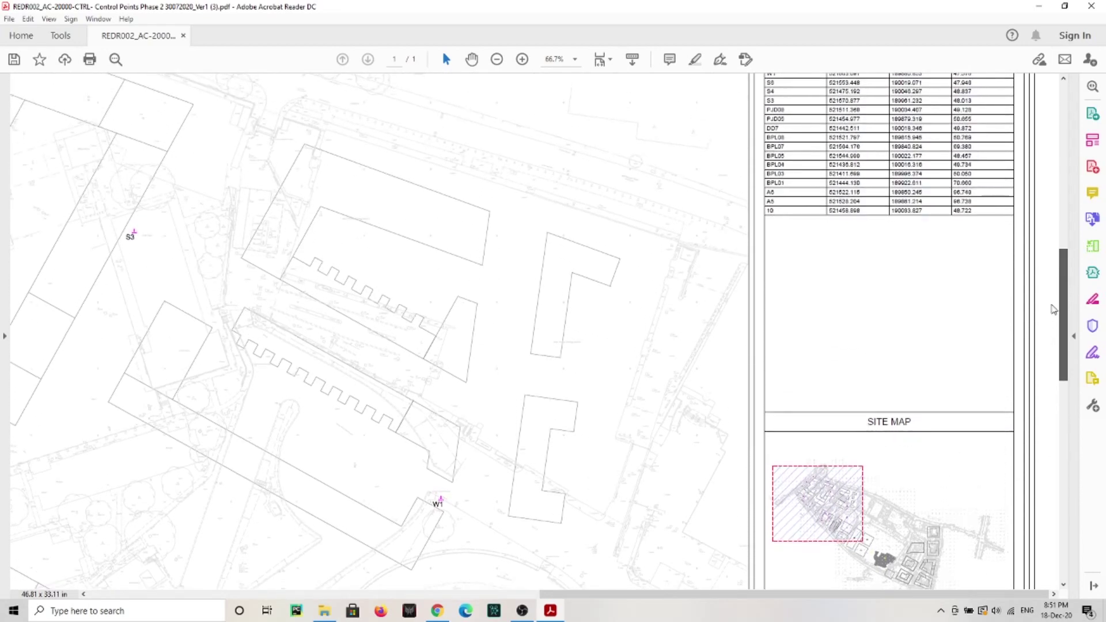
left_click_drag(1052, 309, 1045, 235)
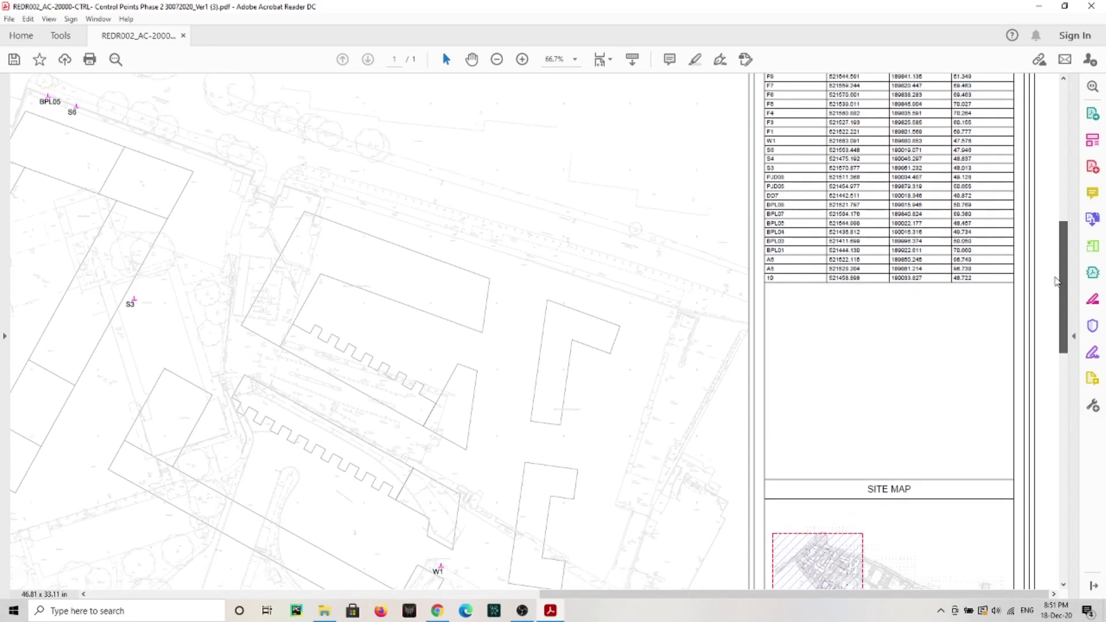
left_click_drag(1046, 236, 1032, 143)
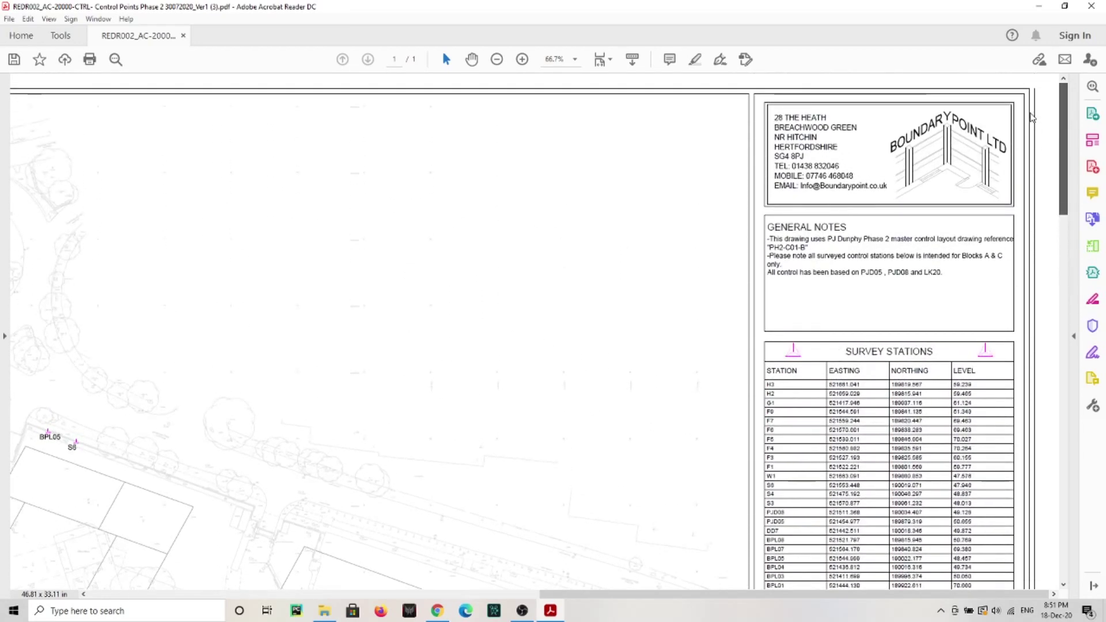
left_click_drag(770, 240, 832, 252)
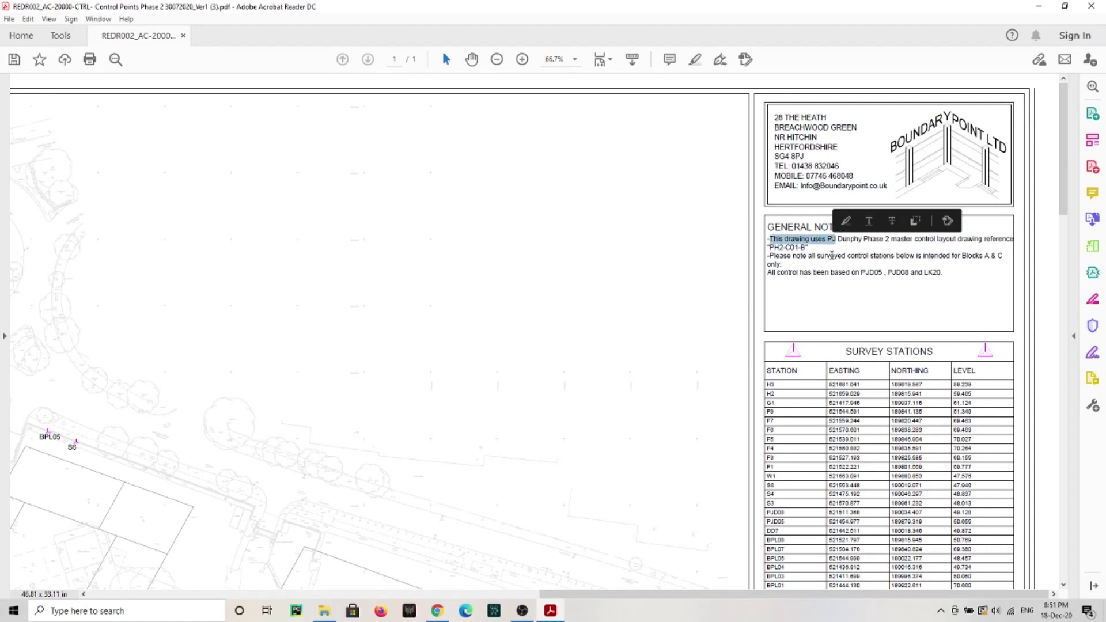
left_click(846, 308)
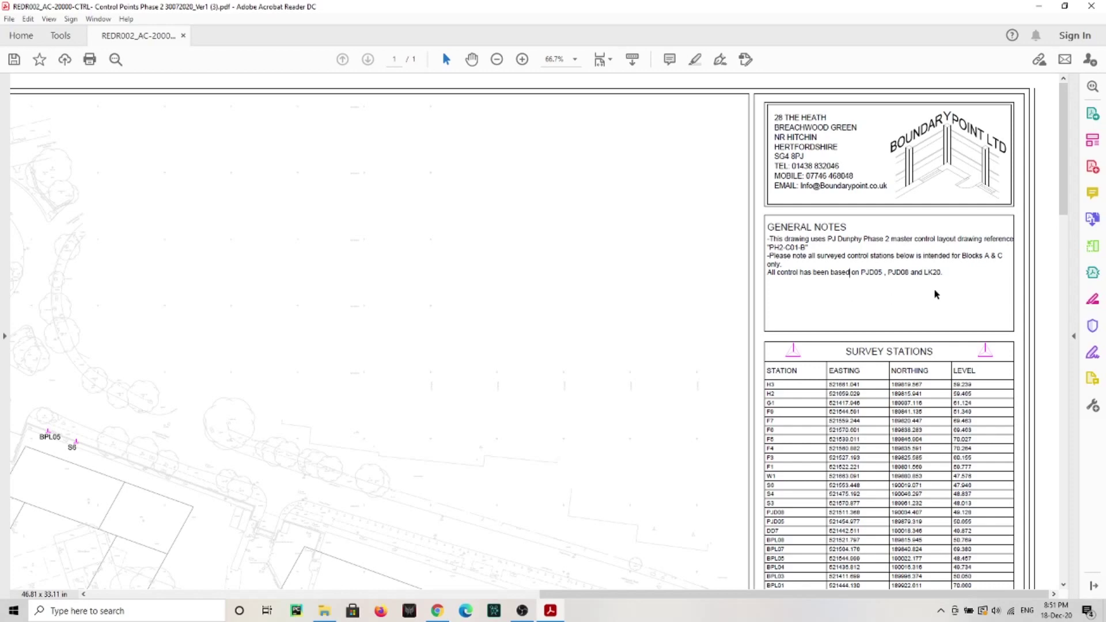
scroll(935, 294, "up", 3)
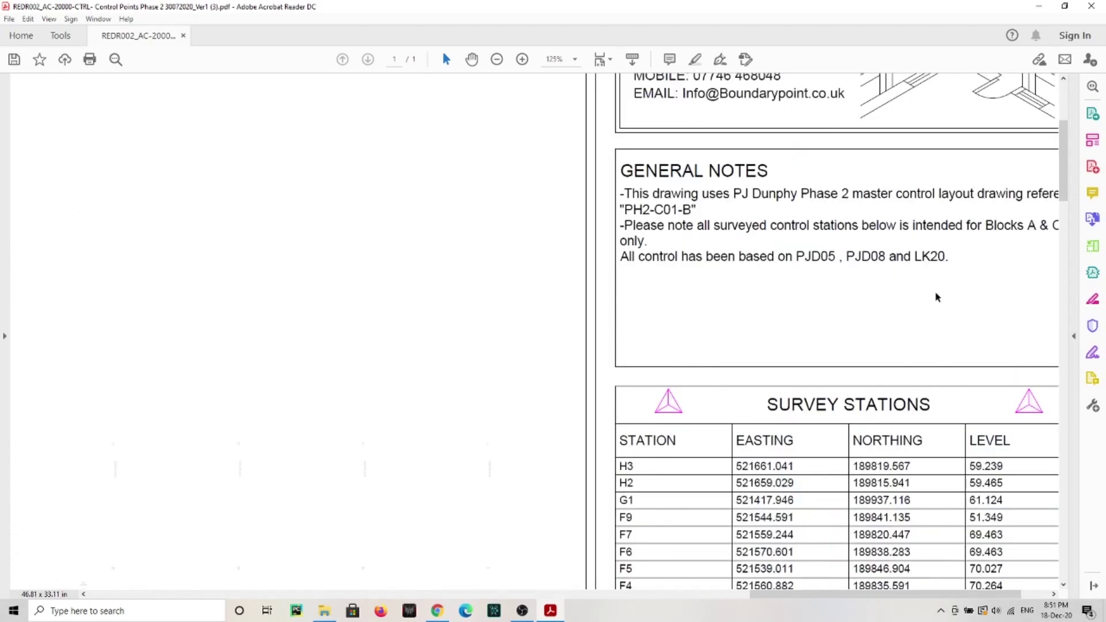
scroll(851, 298, "right", 2)
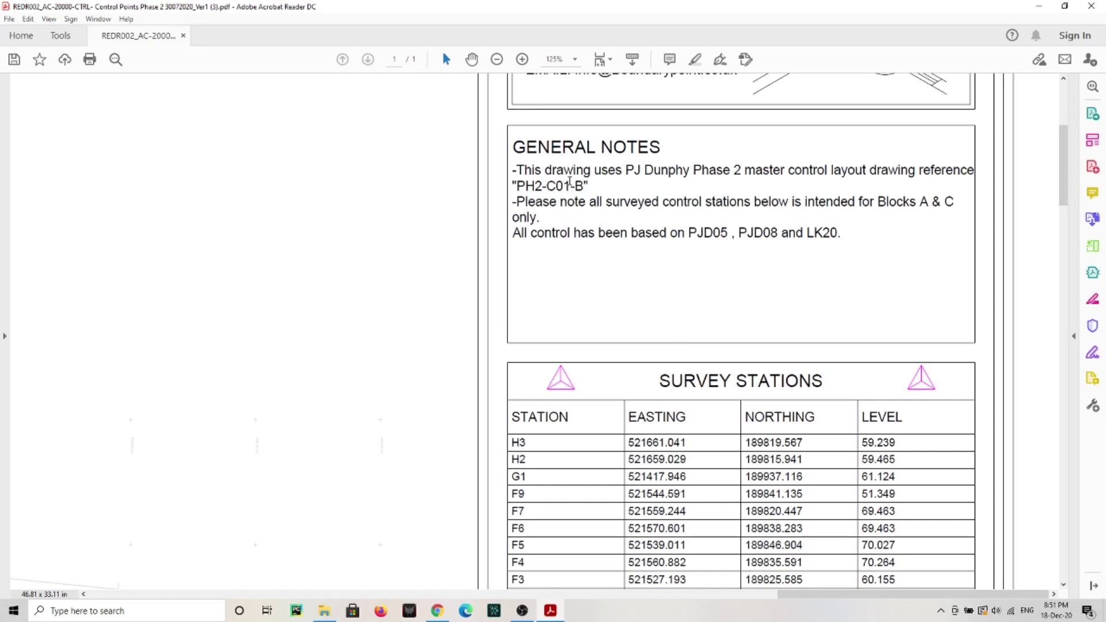
left_click_drag(544, 170, 915, 170)
left_click(521, 190)
left_click_drag(519, 184, 629, 177)
left_click(515, 186)
left_click_drag(517, 201, 917, 201)
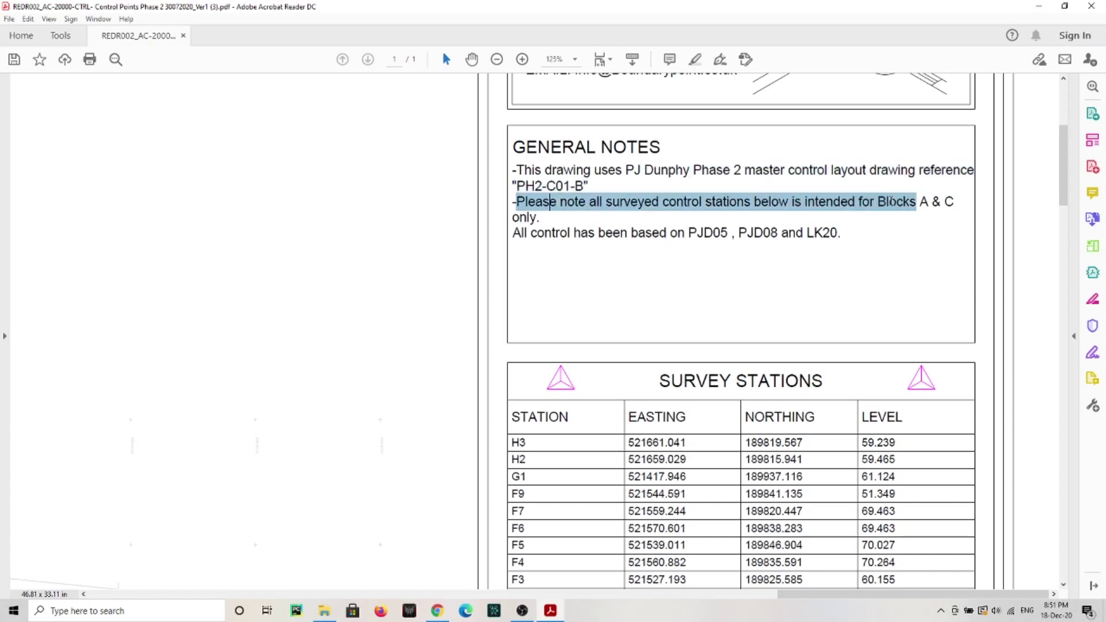
left_click(918, 226)
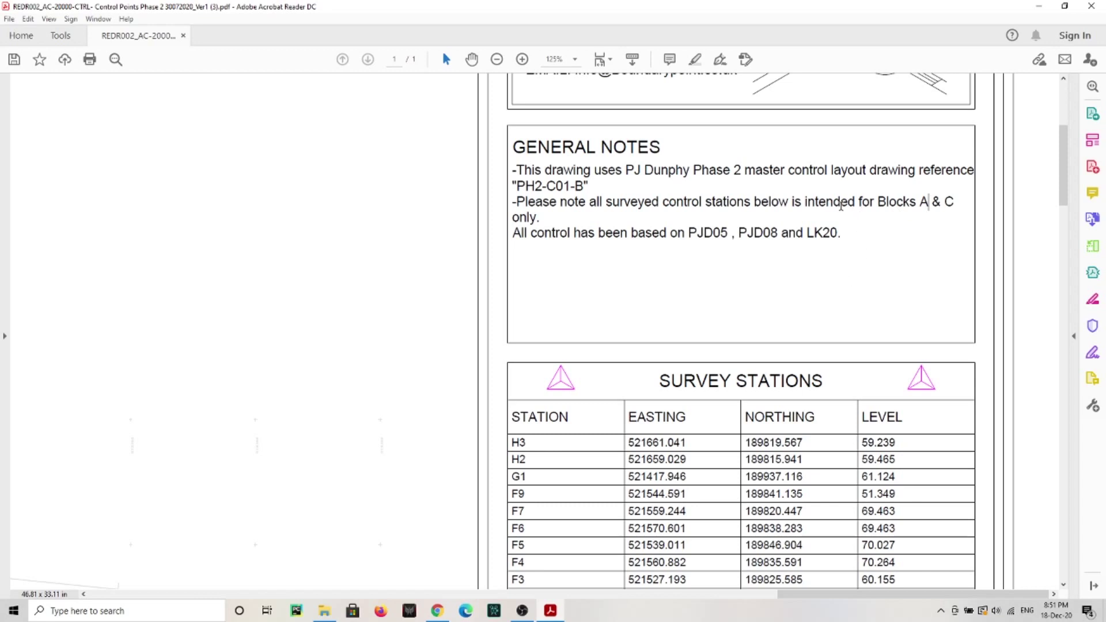
left_click_drag(517, 202, 781, 205)
left_click(782, 205)
scroll(925, 249, "down", 2, "ctrl")
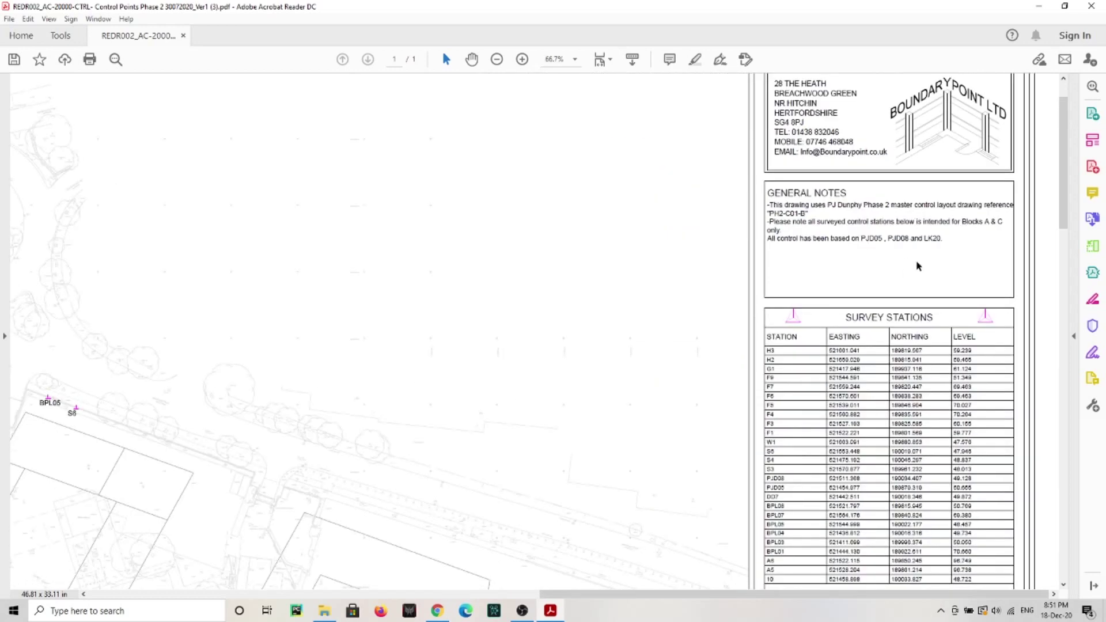
scroll(520, 270, "down", 4, "ctrl")
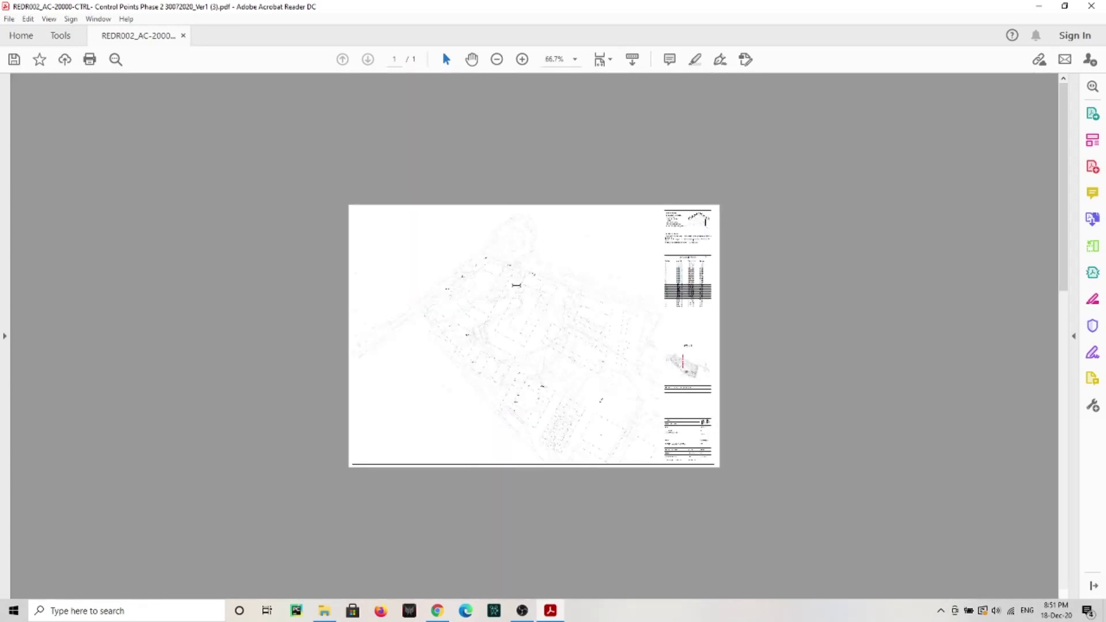
scroll(509, 307, "up", 4, "ctrl")
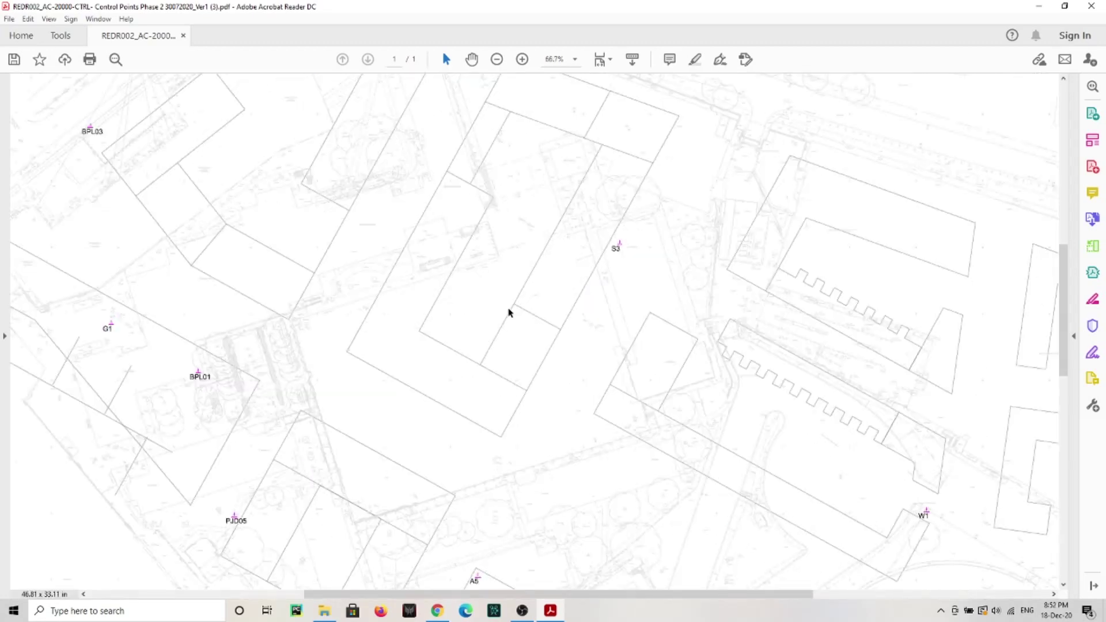
scroll(509, 313, "down", 1)
scroll(775, 264, "down", 4, "ctrl")
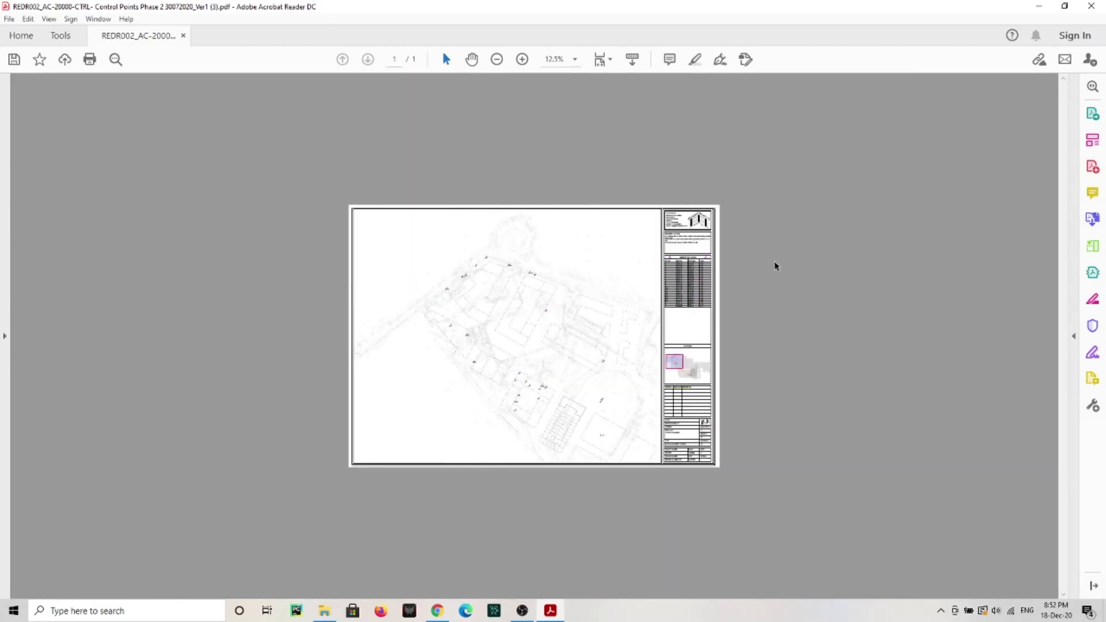
scroll(694, 282, "up", 4, "ctrl")
scroll(842, 281, "up", 1, "ctrl")
scroll(842, 281, "up", 1)
scroll(846, 279, "up", 2)
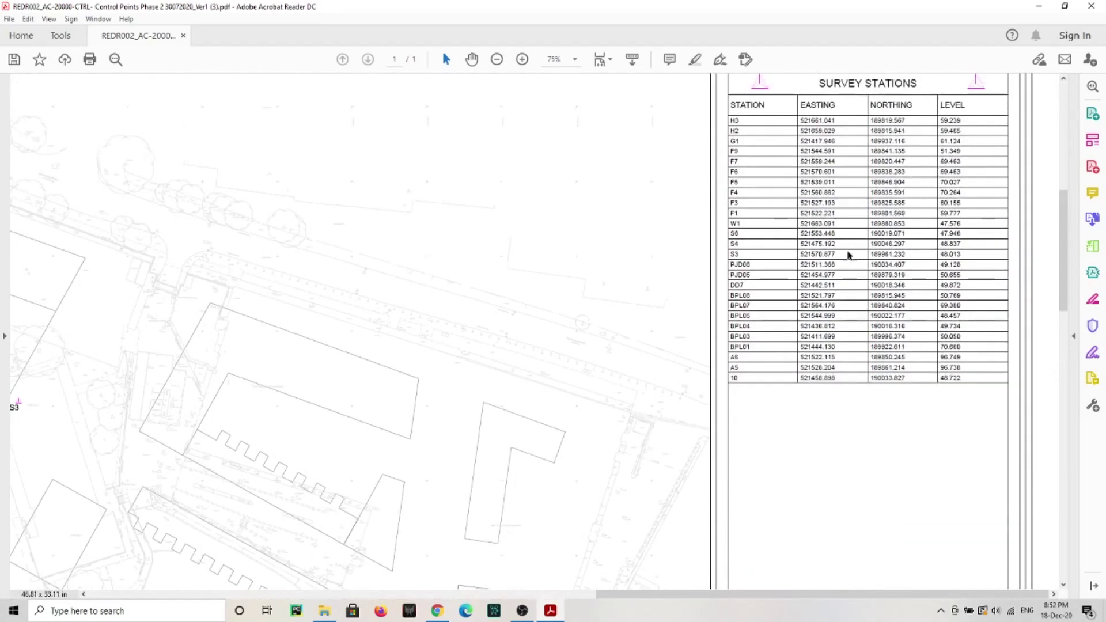
scroll(847, 253, "up", 3)
scroll(864, 233, "up", 3)
scroll(877, 209, "up", 1)
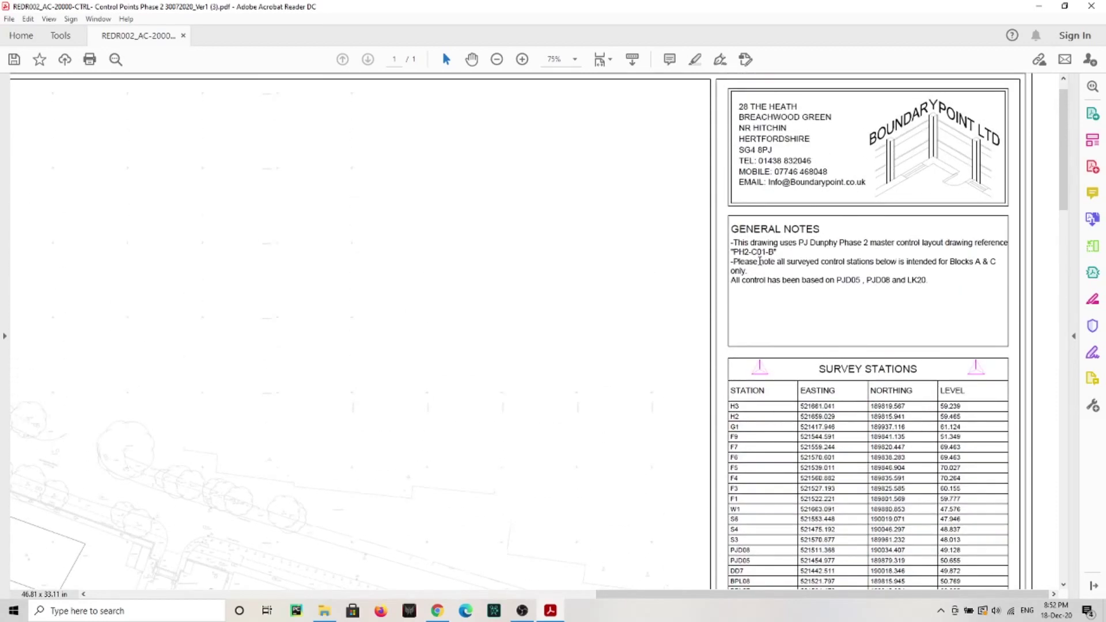
left_click_drag(756, 262, 919, 271)
- Select and deselect lines of the general notes, including the PJD05, PJD08 and LK20 note
left_click(908, 316)
scroll(763, 287, "up", 1)
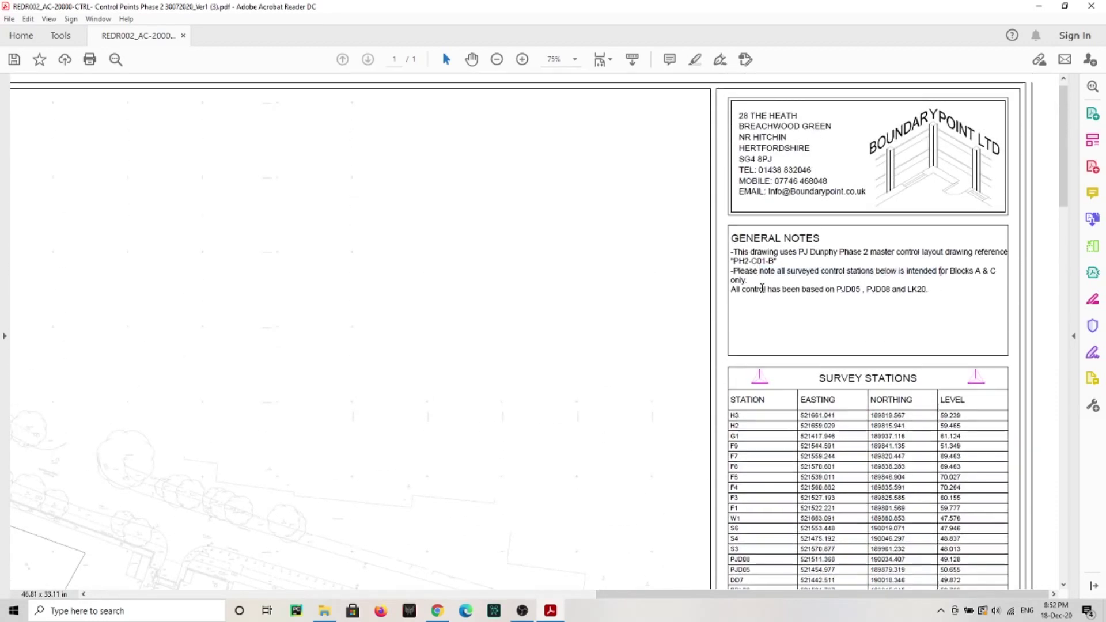
left_click_drag(742, 291, 924, 285)
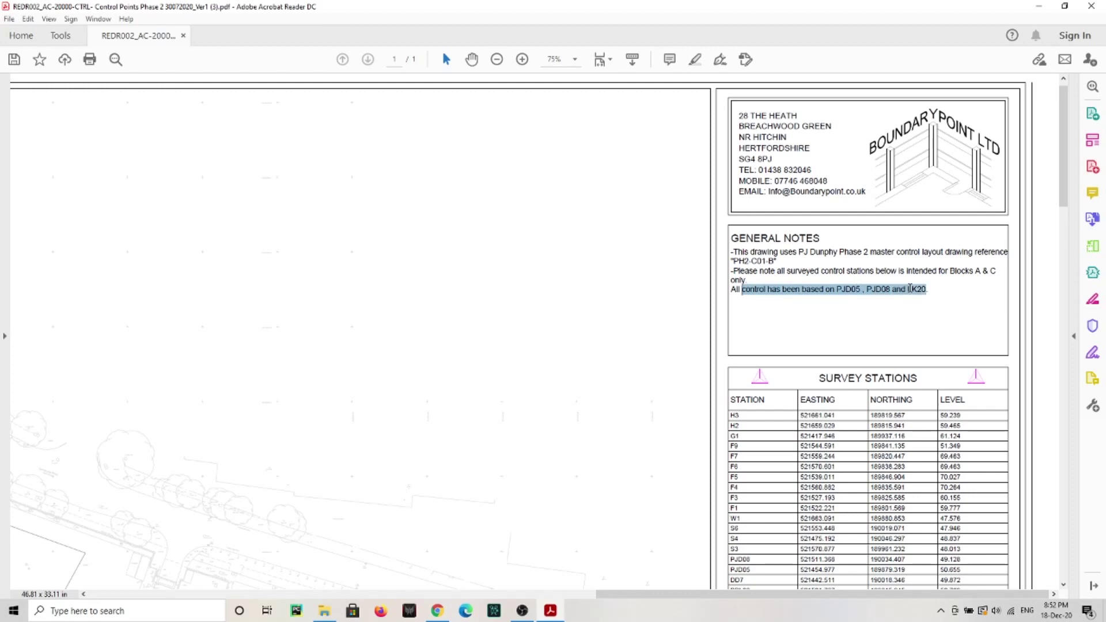
left_click(909, 312)
left_click_drag(835, 290, 731, 289)
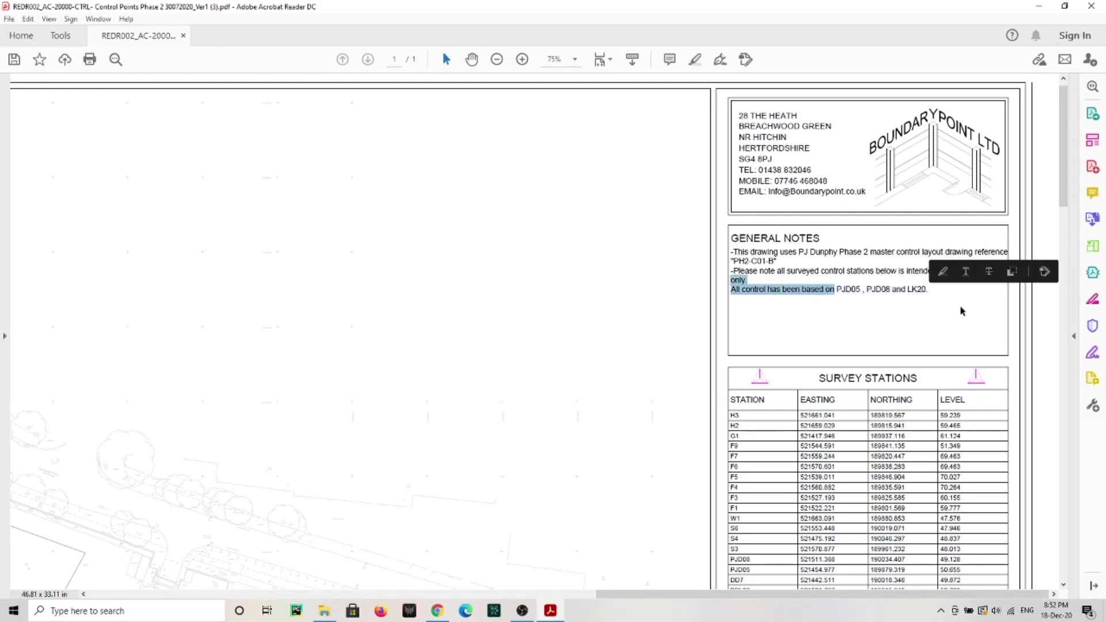
left_click(962, 311)
scroll(906, 313, "down", 2)
scroll(742, 335, "down", 1)
scroll(751, 326, "down", 1)
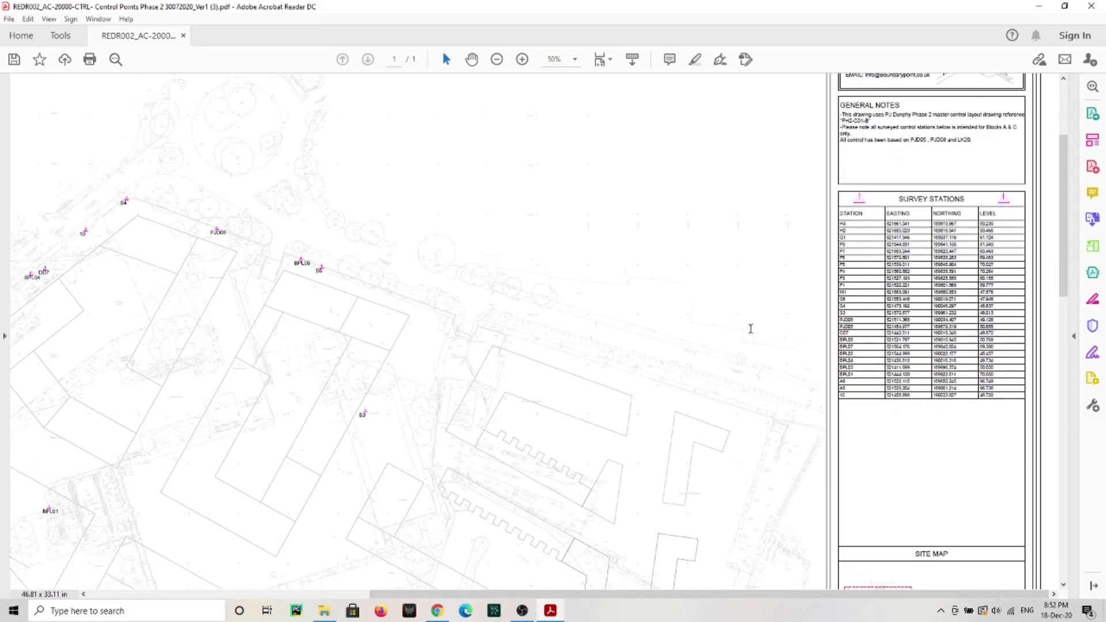
scroll(755, 316, "down", 2)
scroll(909, 276, "down", 2)
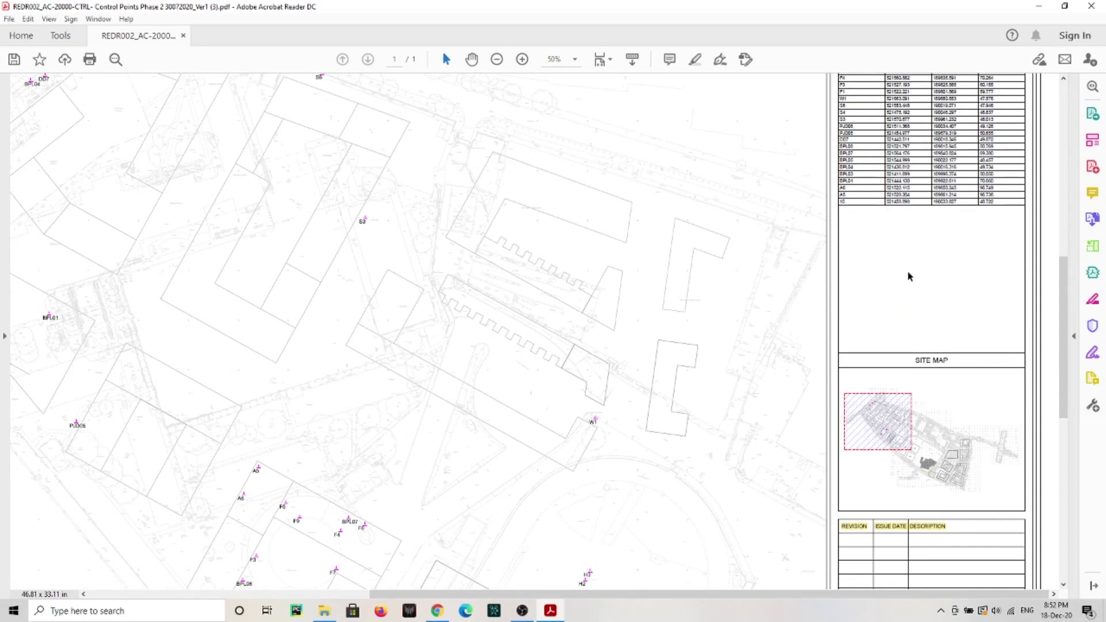
scroll(908, 274, "down", 2)
scroll(906, 277, "down", 2)
scroll(641, 325, "up", 5)
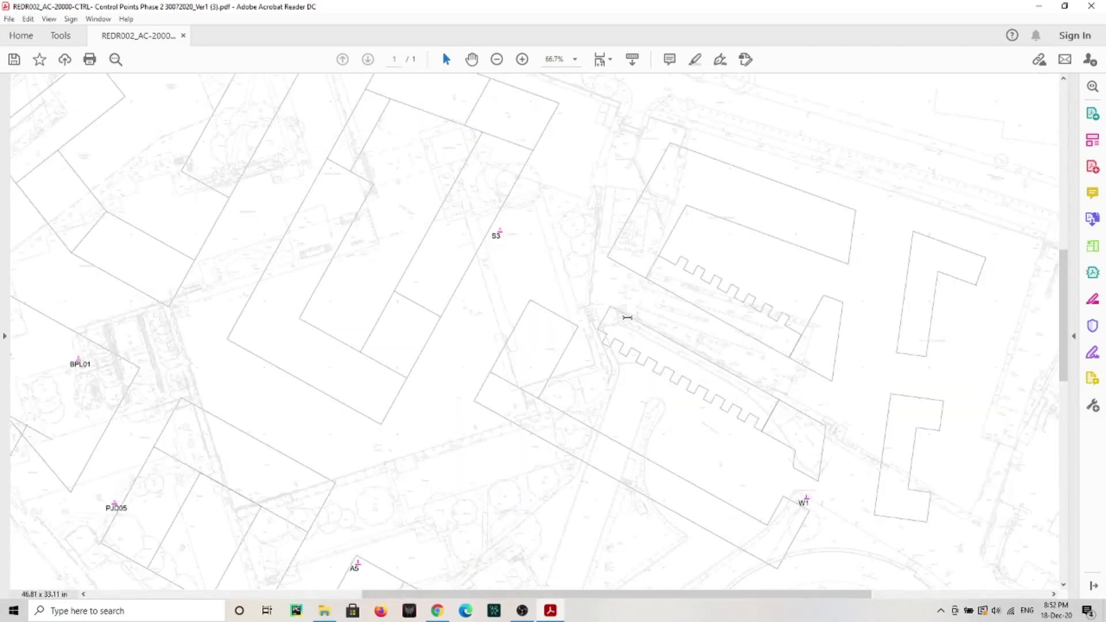
scroll(625, 316, "down", 3)
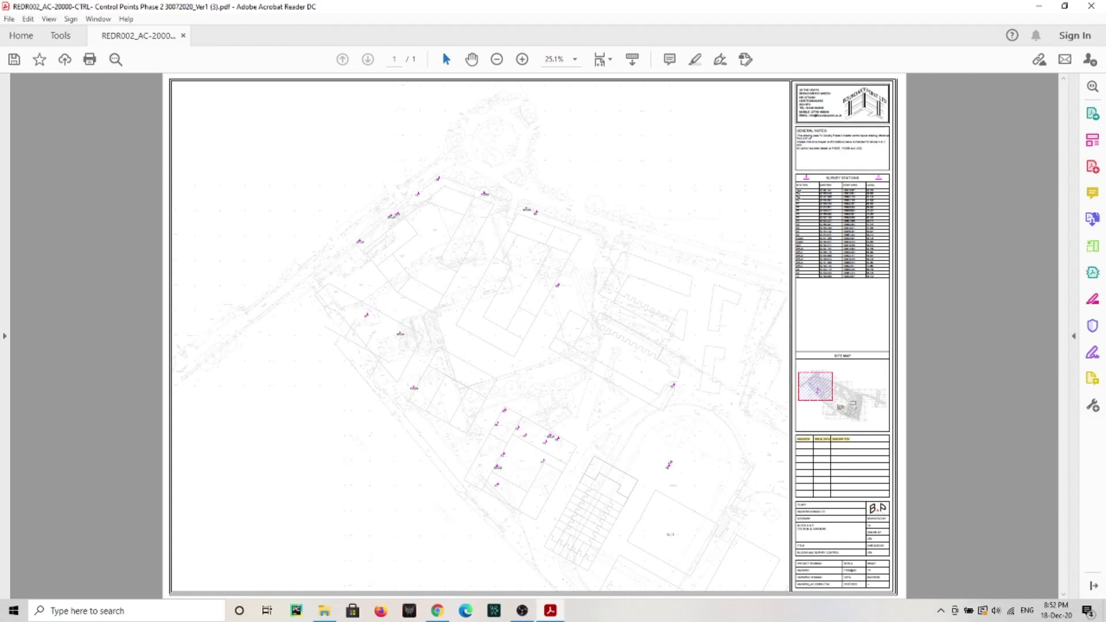
left_click_drag(799, 189, 869, 291)
left_click(772, 307)
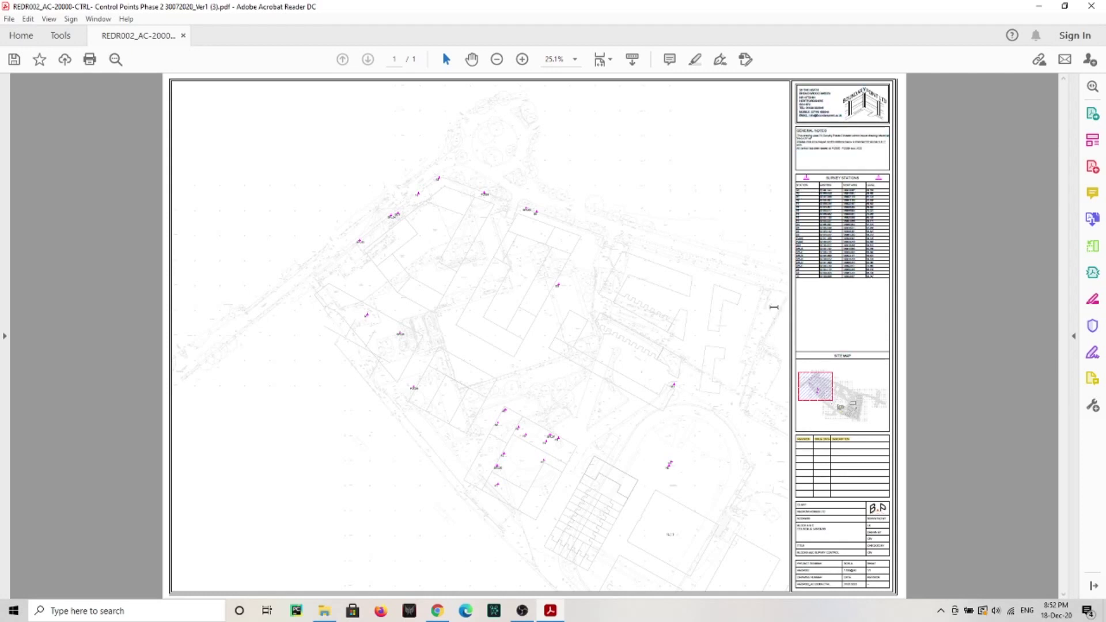